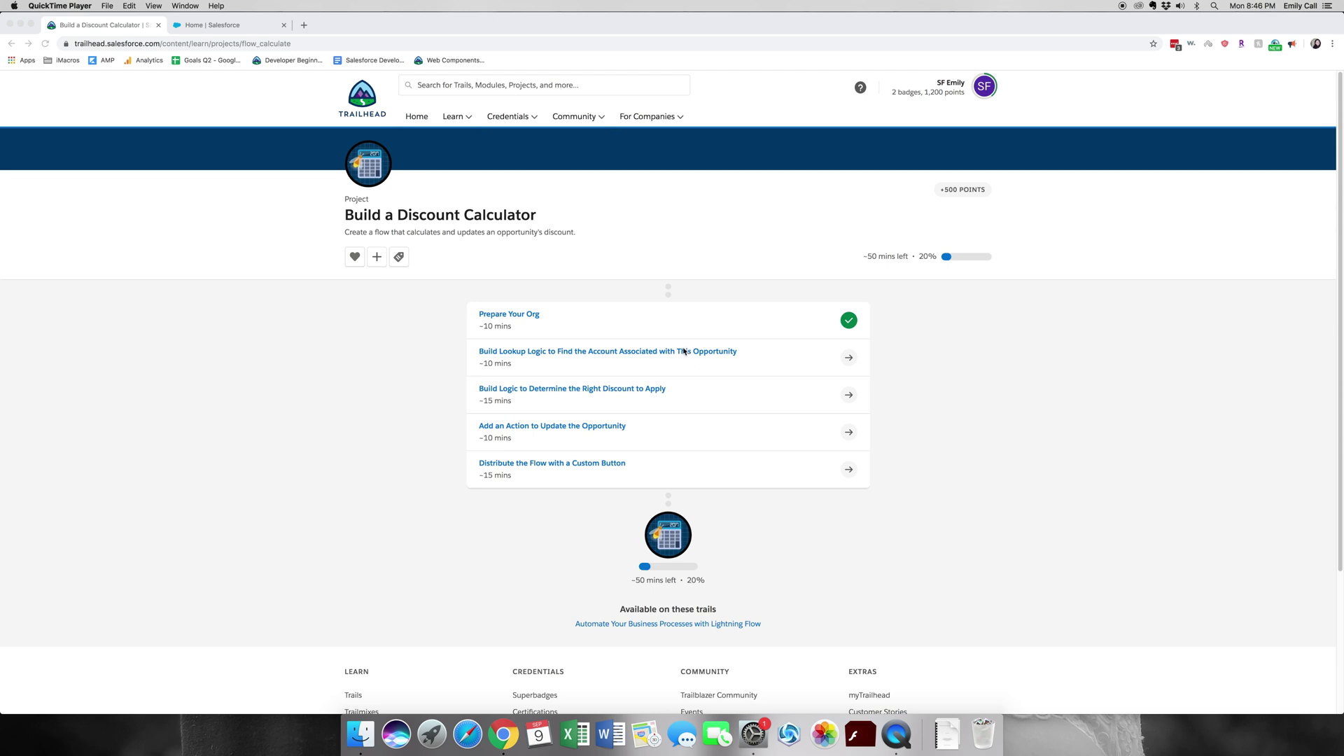
- Read the 'Build Lookup Logic to Find the Account' lesson steps, then return to Salesforce Setup home
click(616, 354)
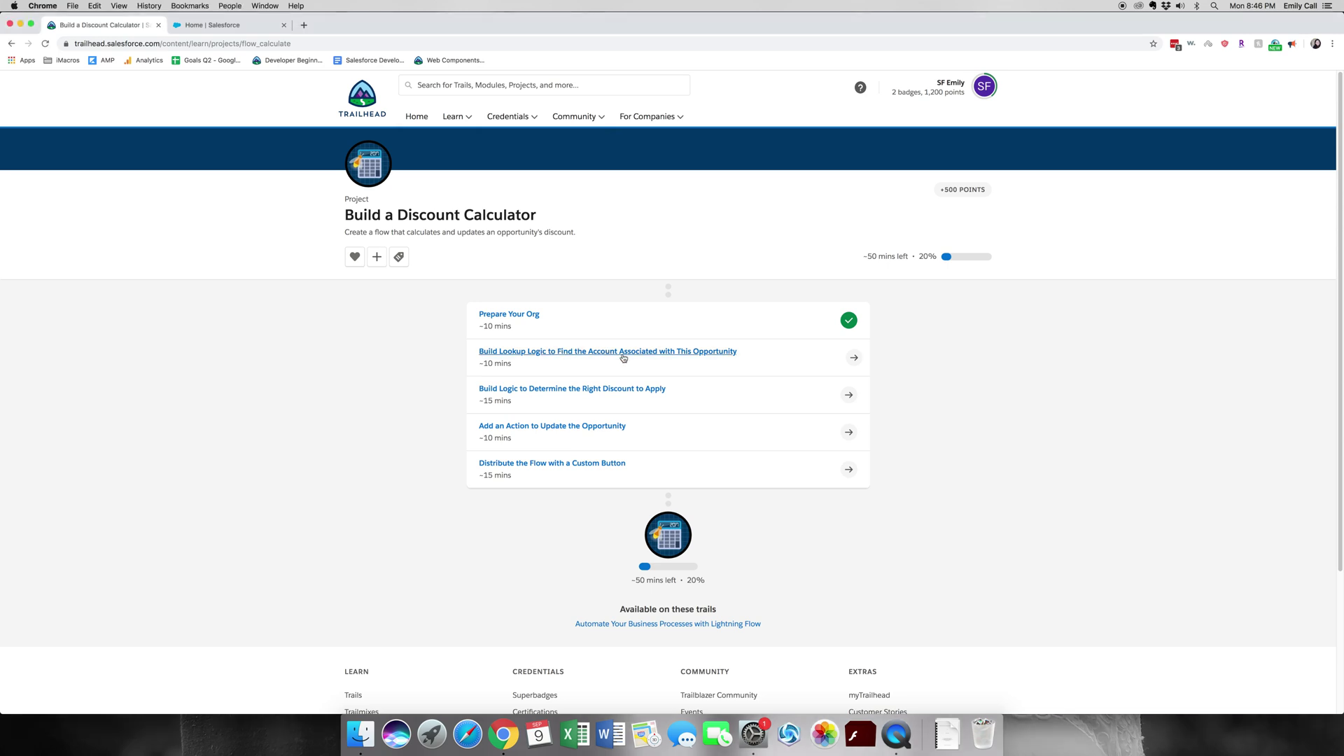
click(624, 355)
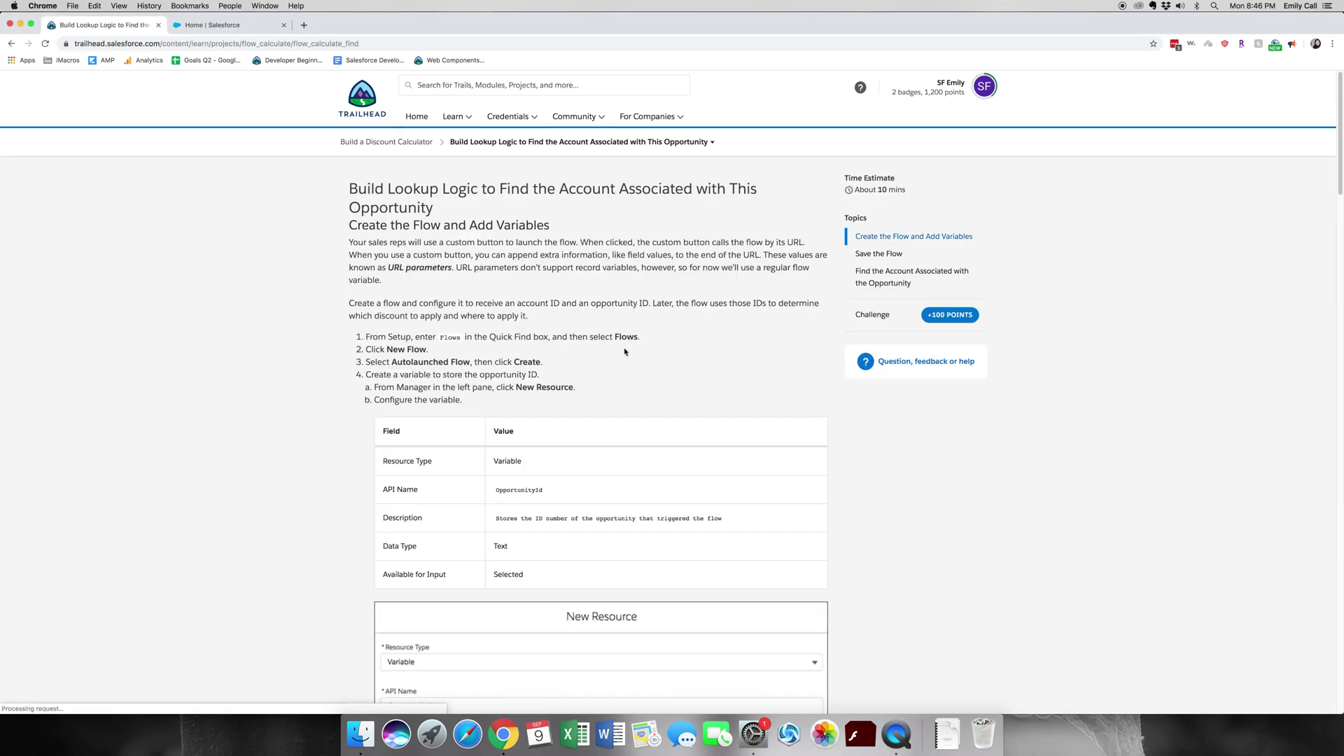
scroll(448, 384, down, 10)
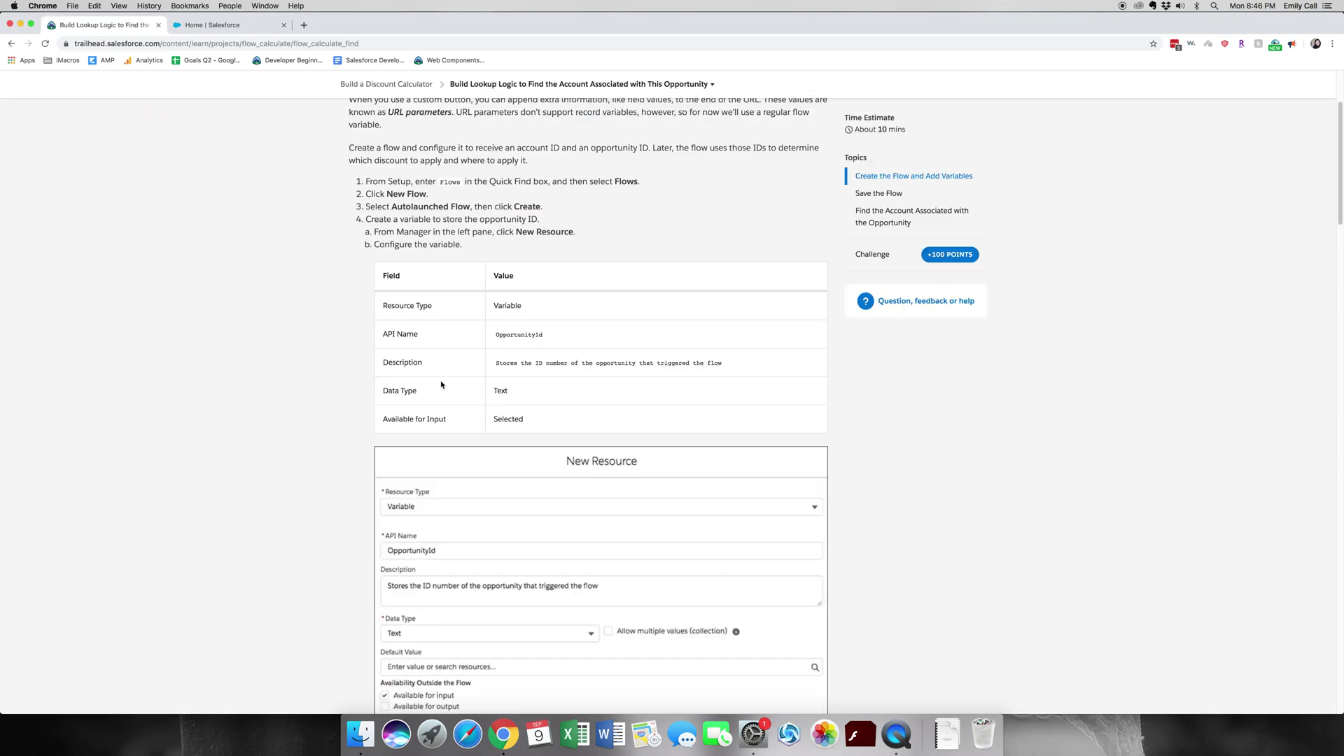
scroll(449, 385, down, 15)
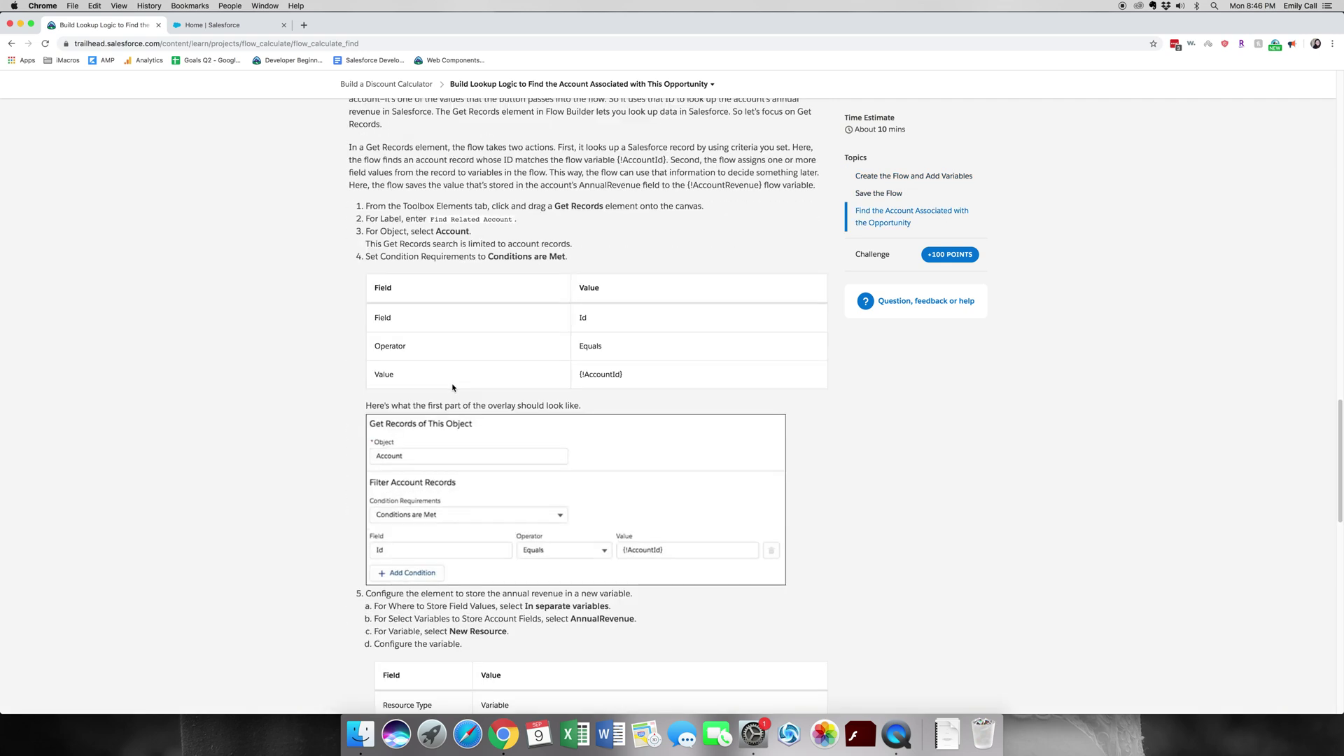
scroll(454, 388, down, 3)
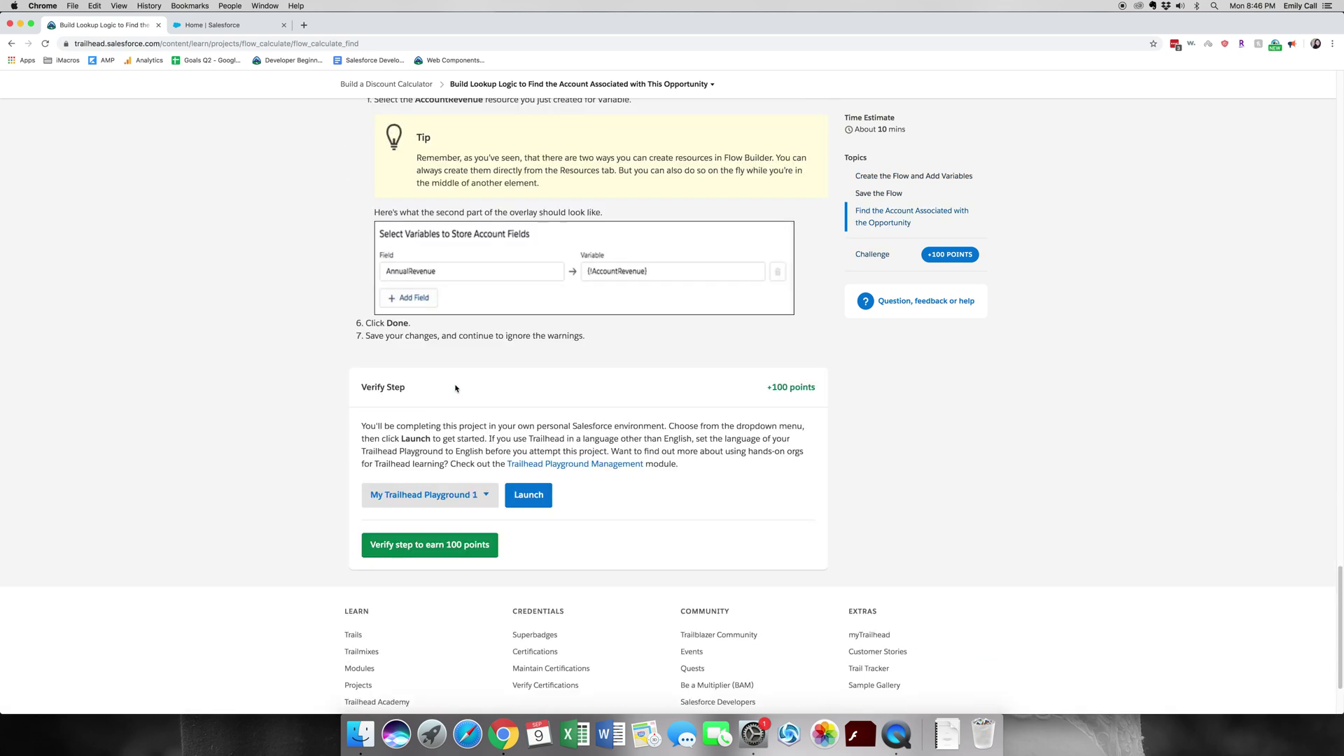
scroll(455, 390, up, 15)
scroll(456, 391, up, 10)
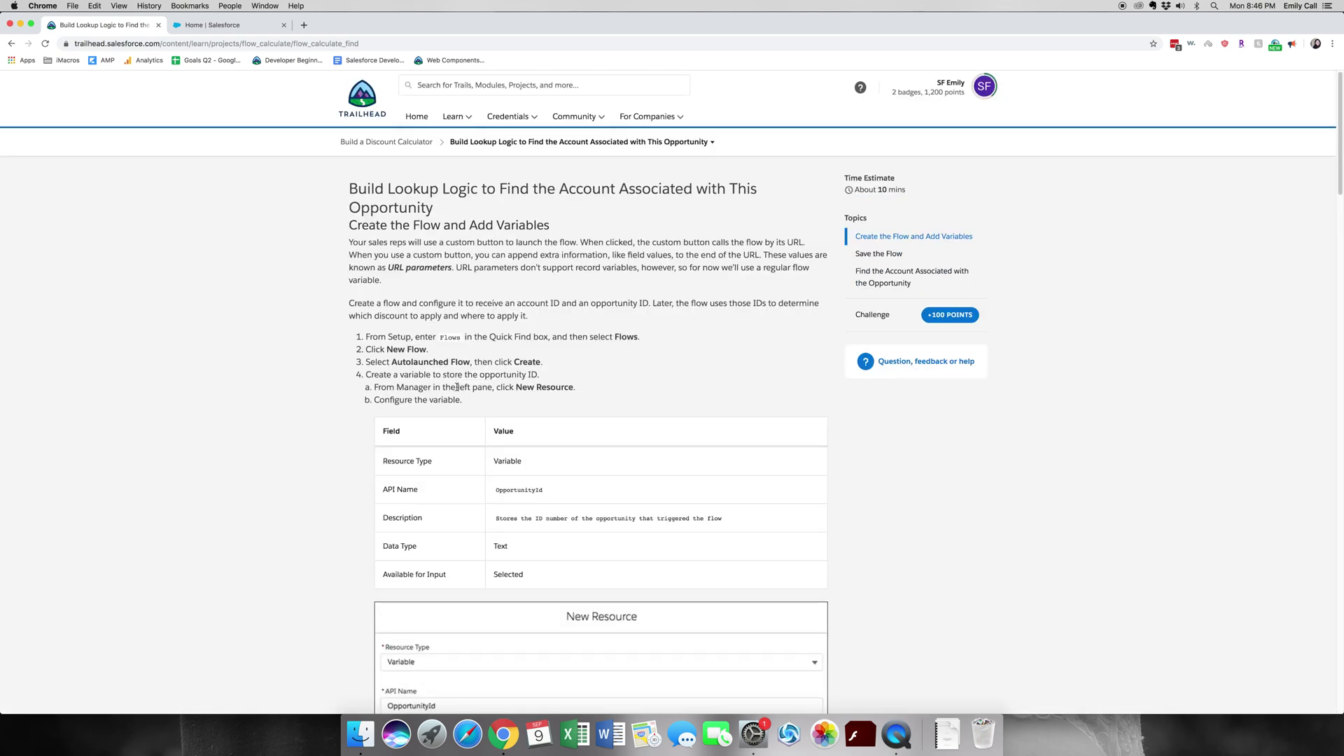
scroll(463, 403, down, 1)
scroll(465, 406, down, 5)
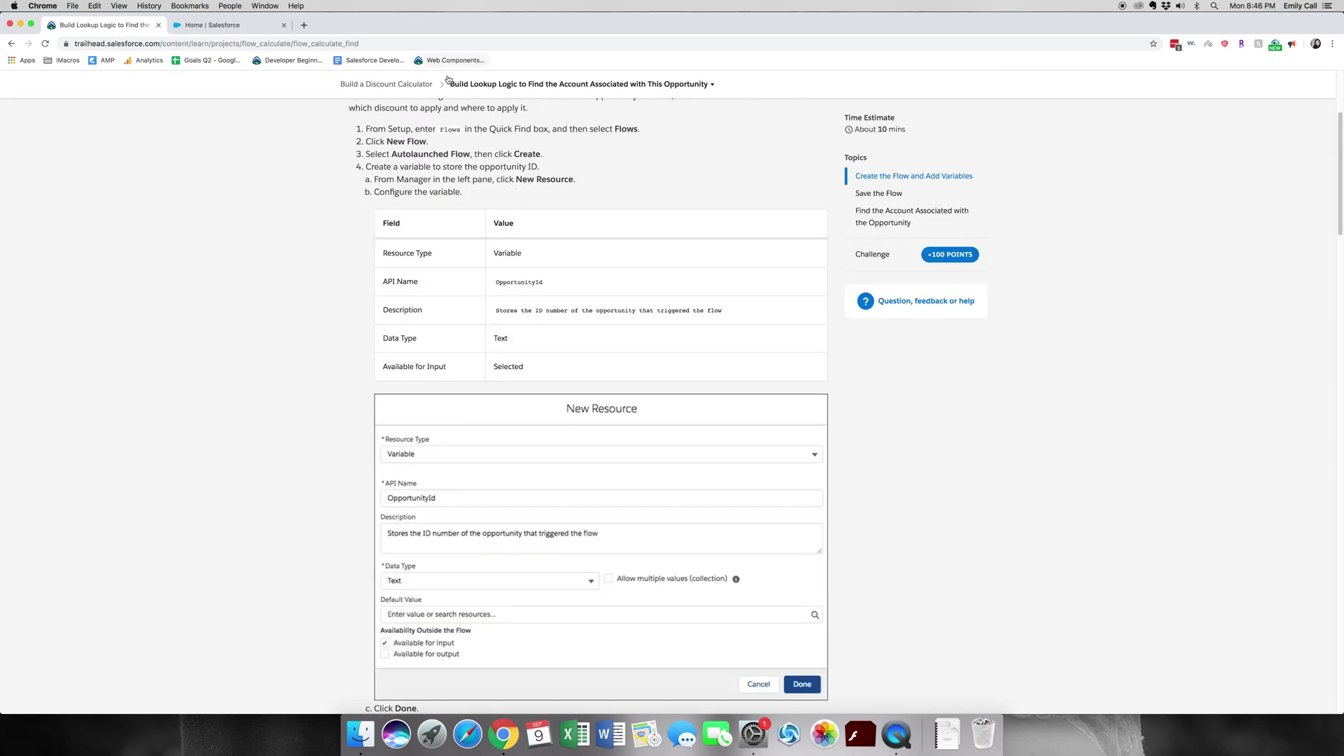
click(240, 27)
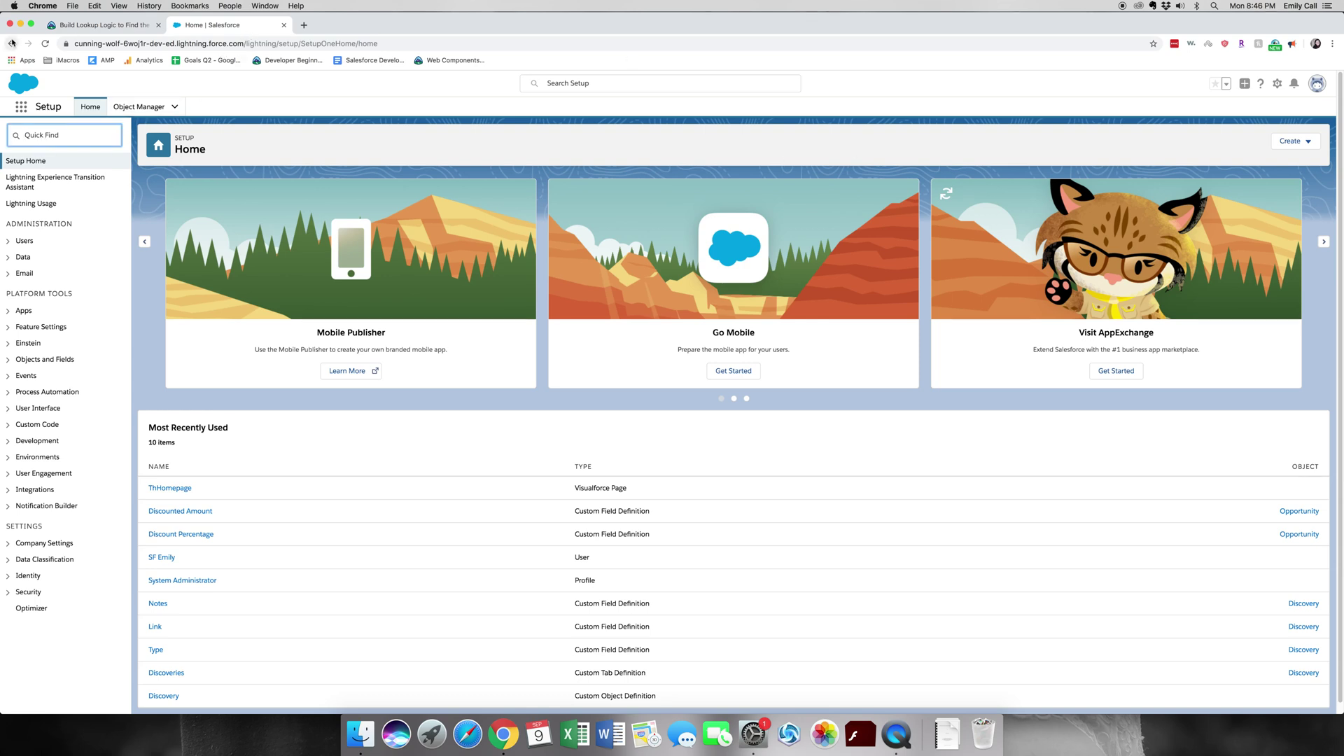
- Find the Flows page via Quick Find 'flows' and start a New Flow
text(flows)
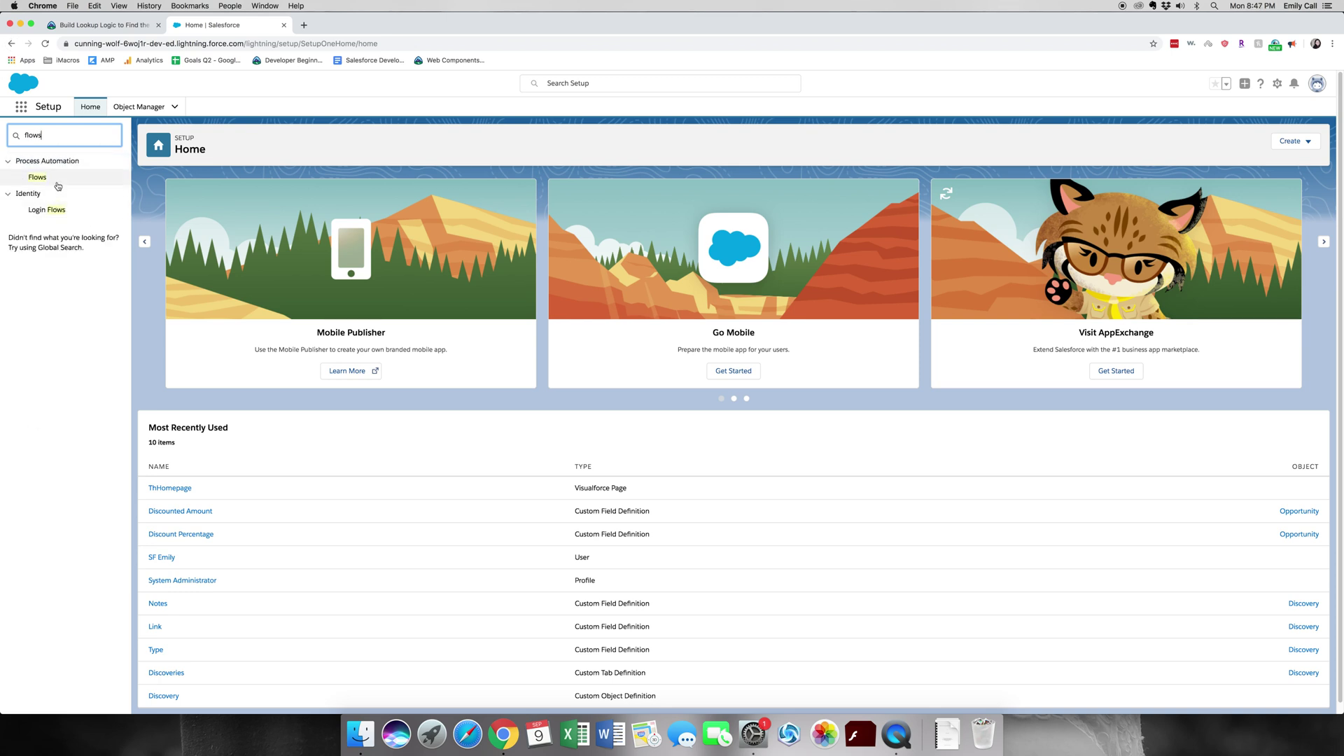
click(38, 177)
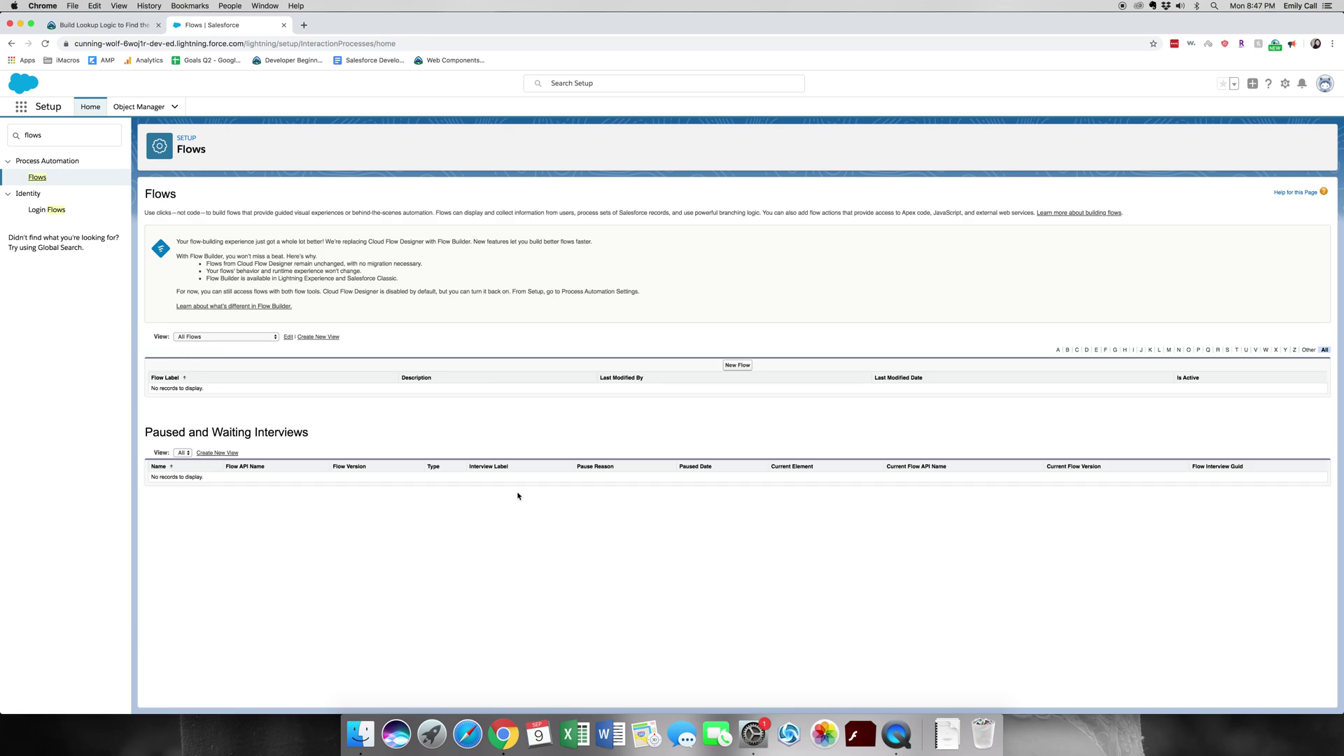
click(740, 366)
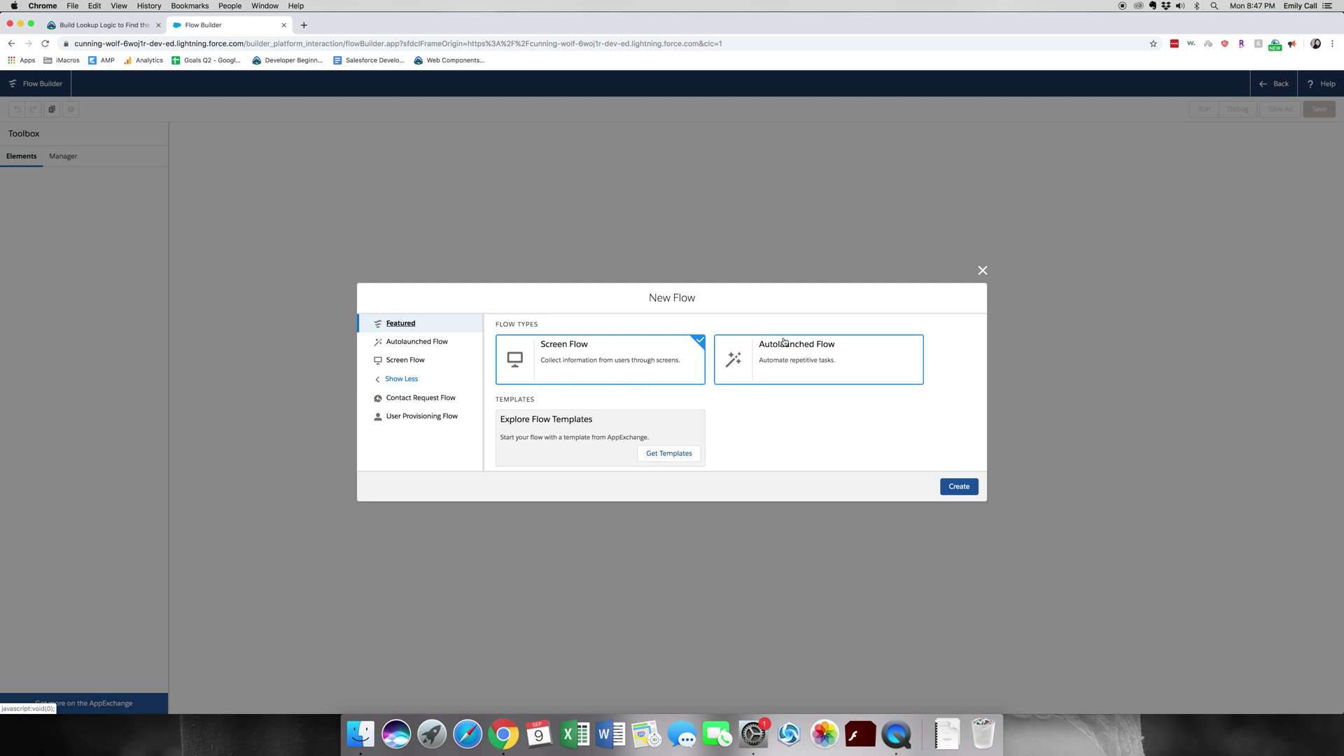
- Create an Autolaunched Flow and show its resources in the Manager tab
click(825, 354)
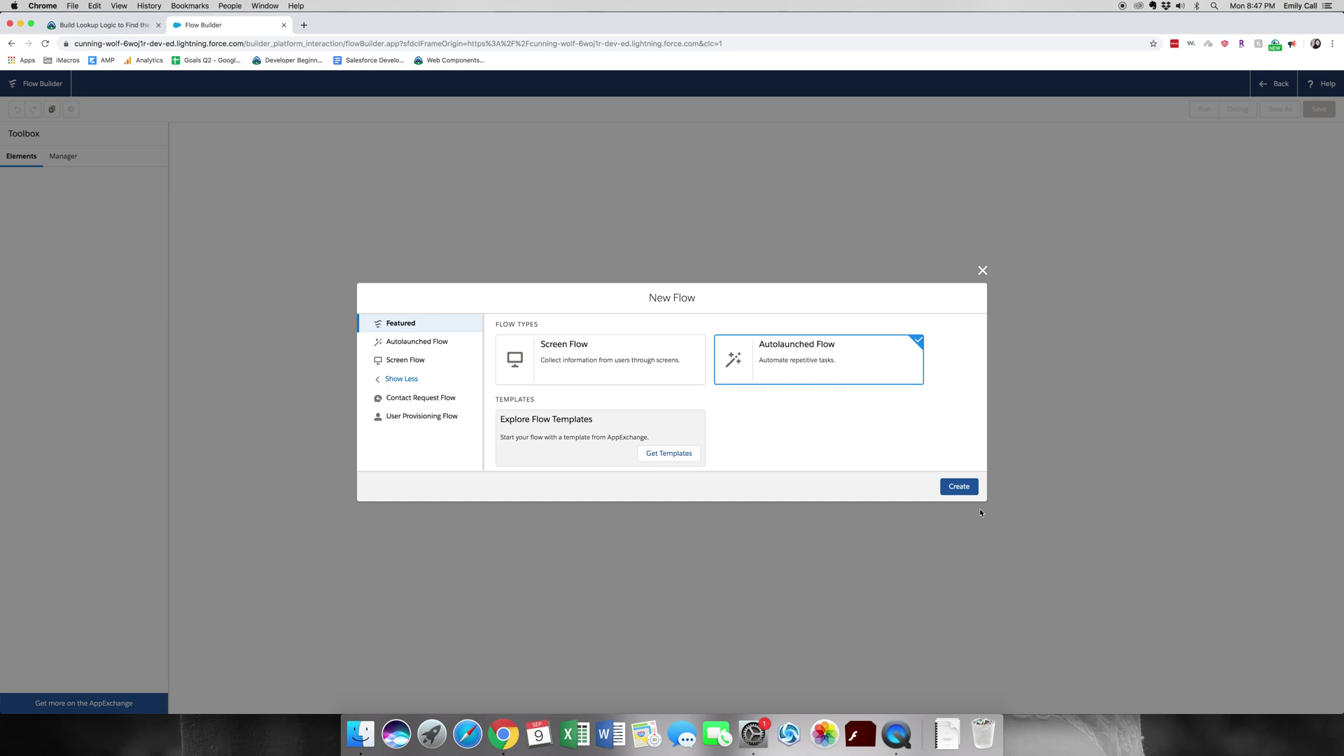
click(959, 486)
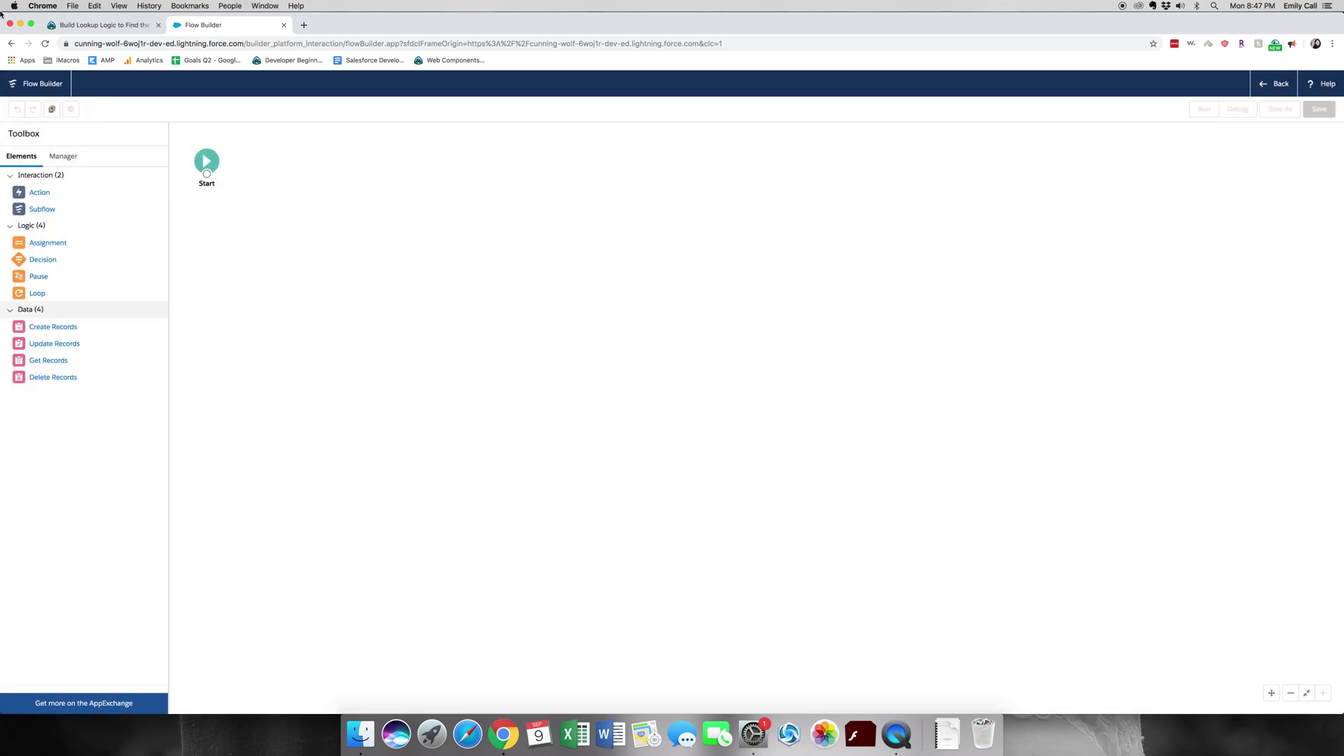
click(62, 157)
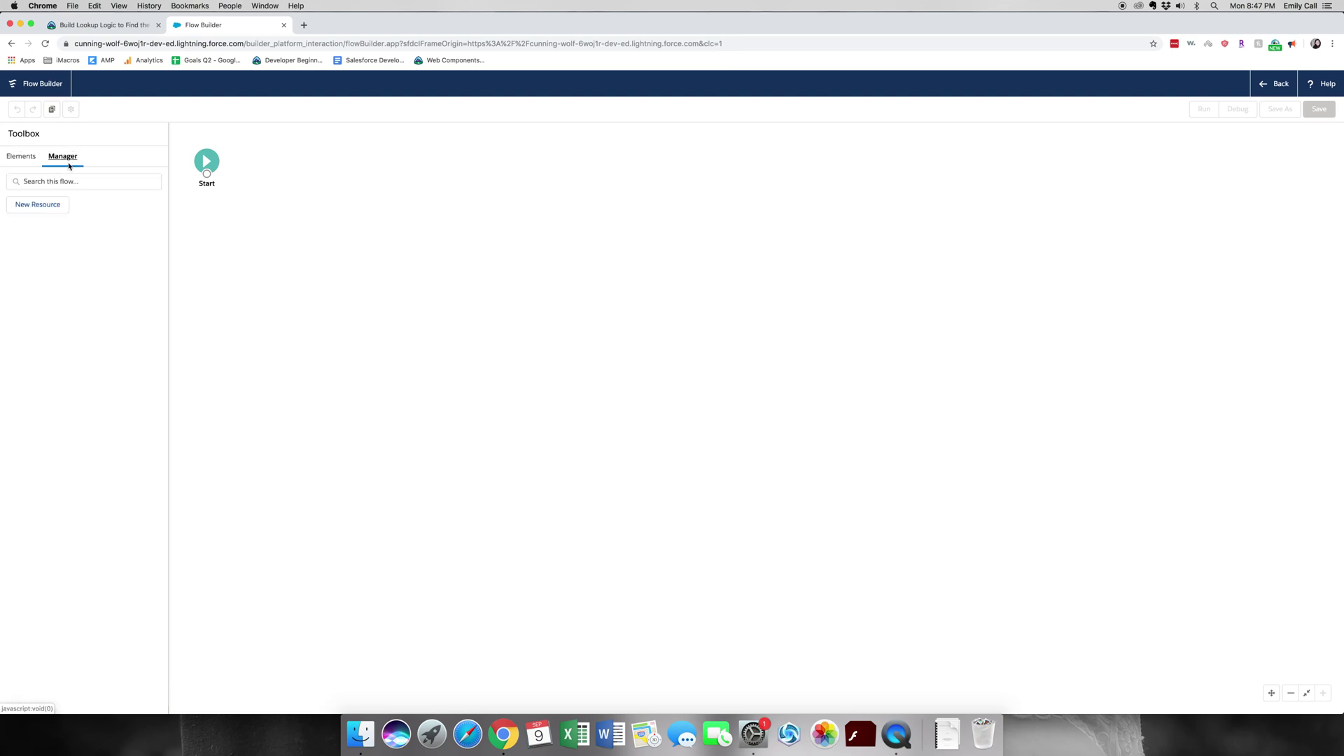
- Add a new Text variable named OpportunityID that is available for input
click(49, 205)
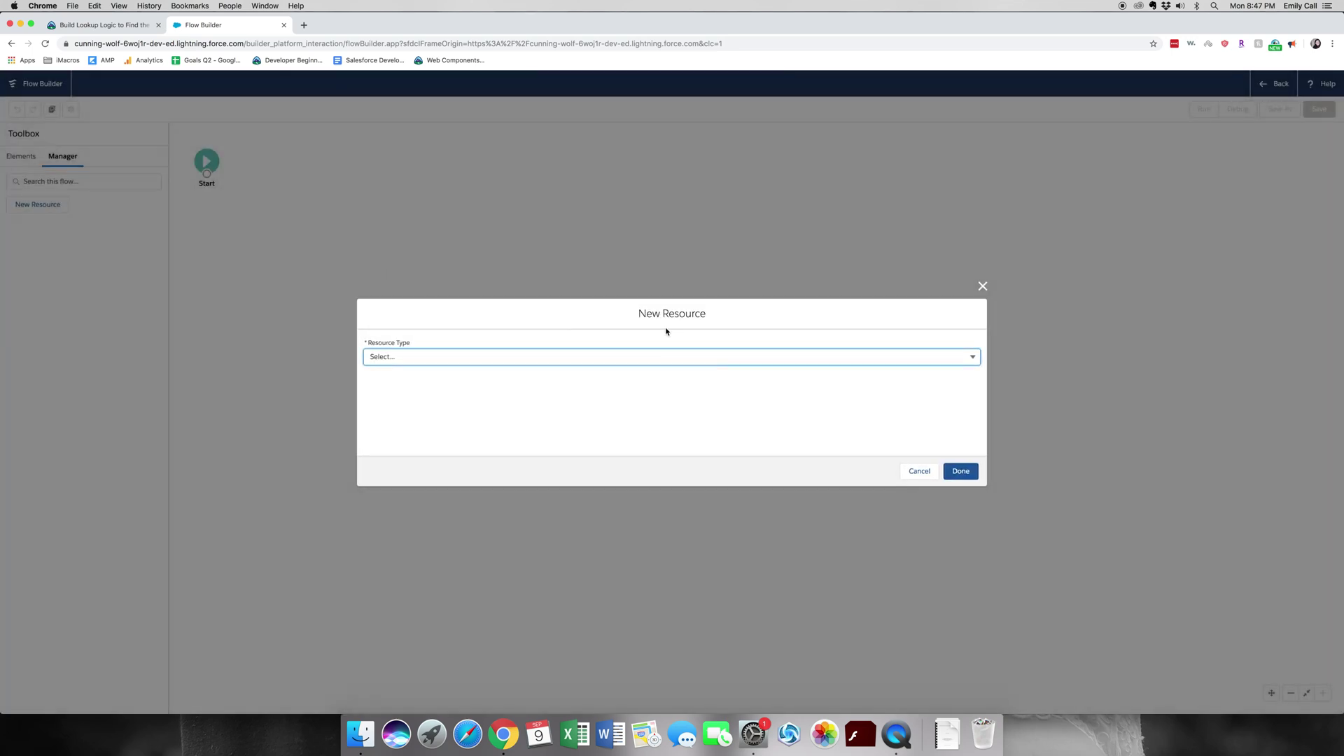
click(666, 356)
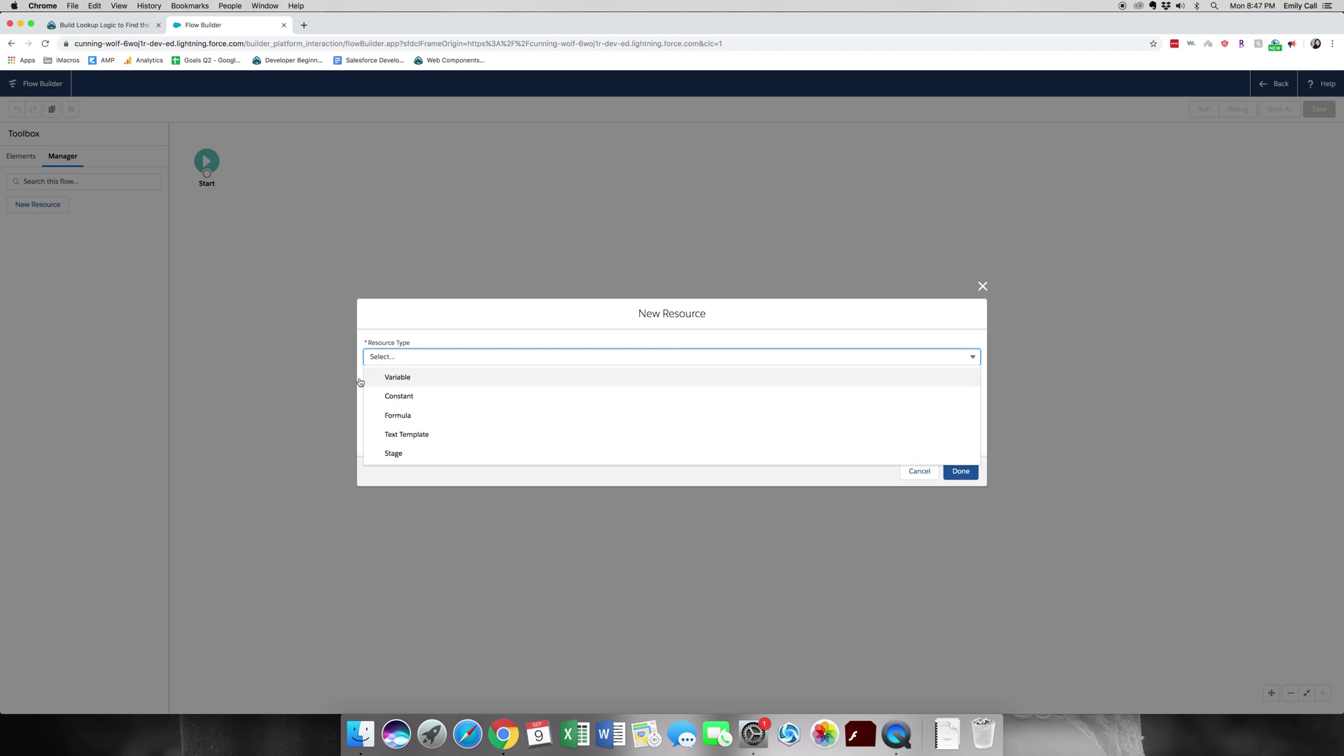
click(383, 378)
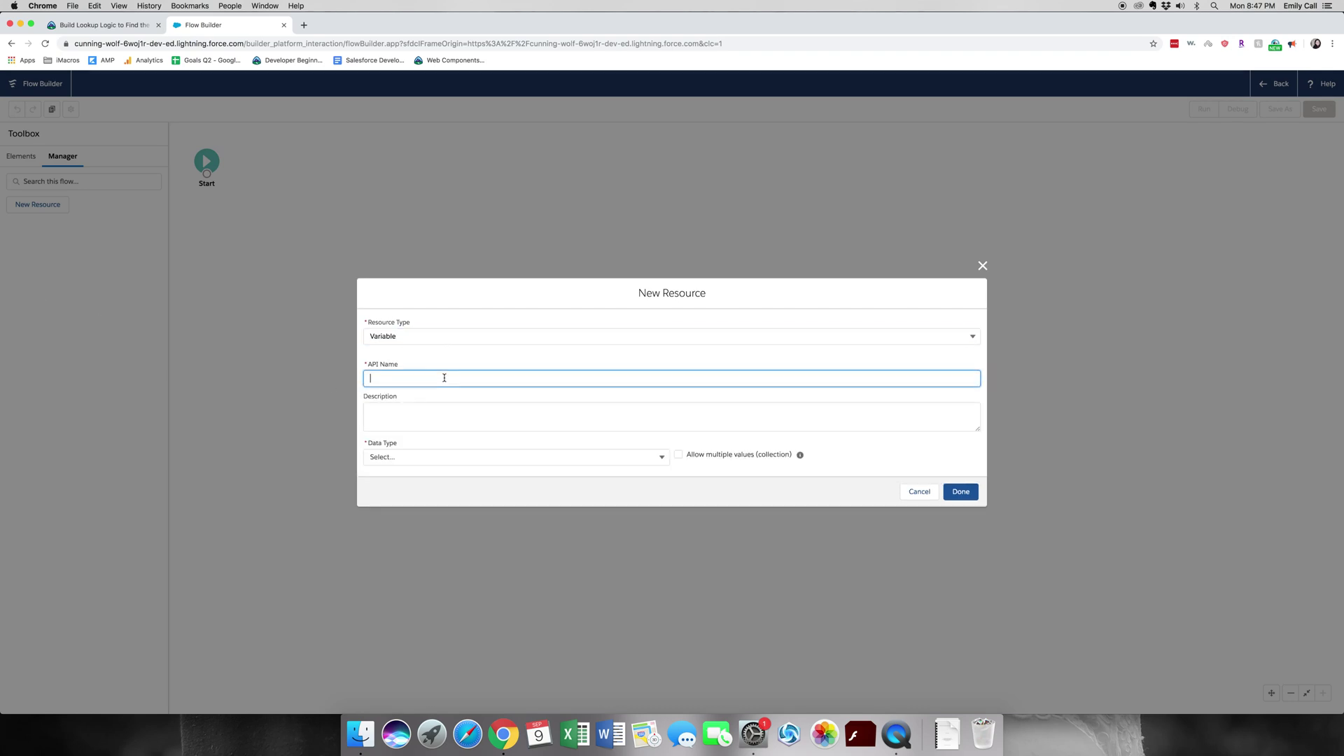
click(442, 379)
text(Opportunity1)
text(D)
key(Tab)
key(Tab)
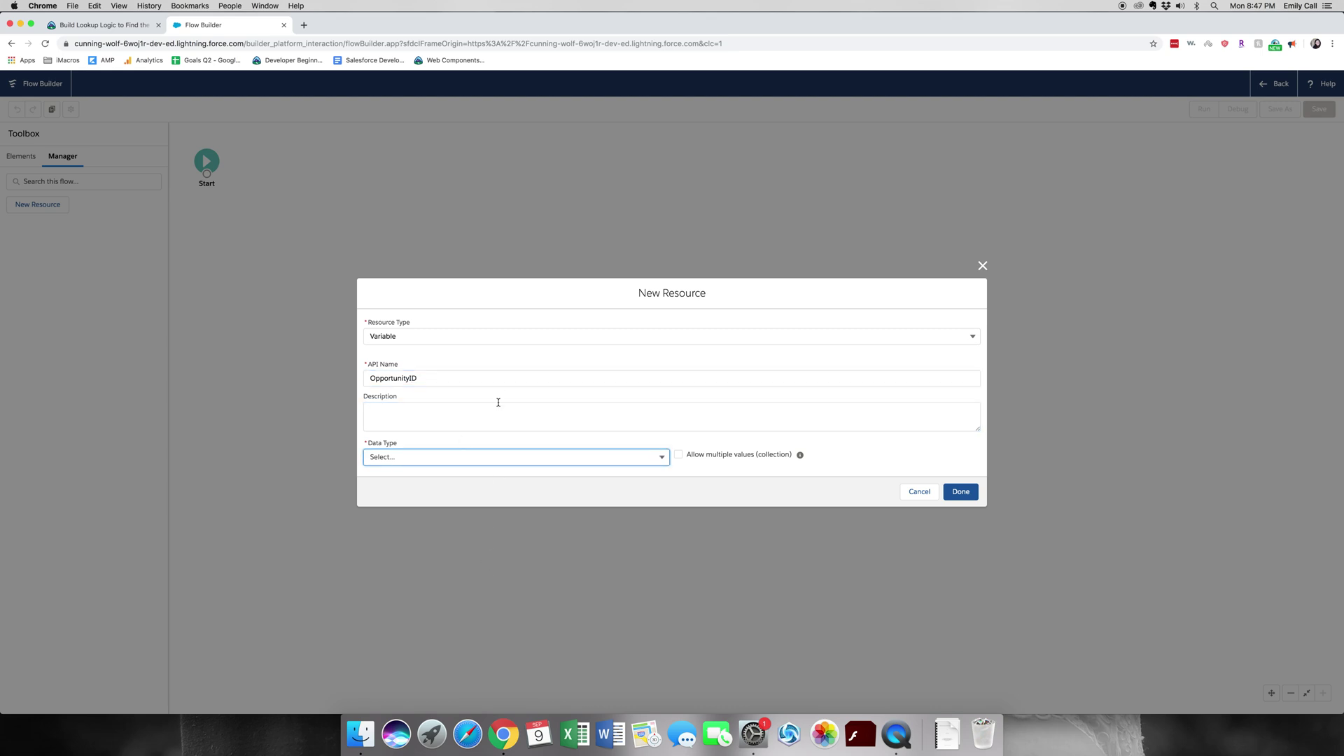
click(487, 456)
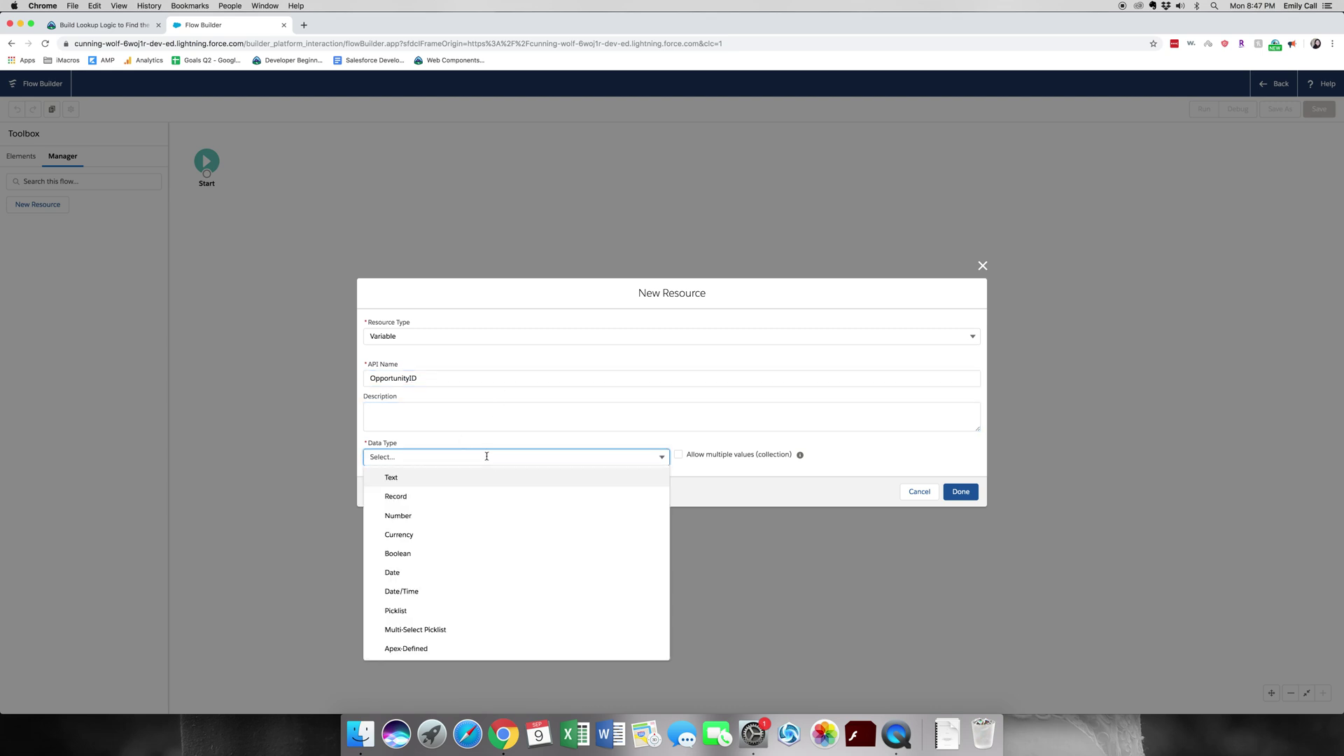
click(510, 478)
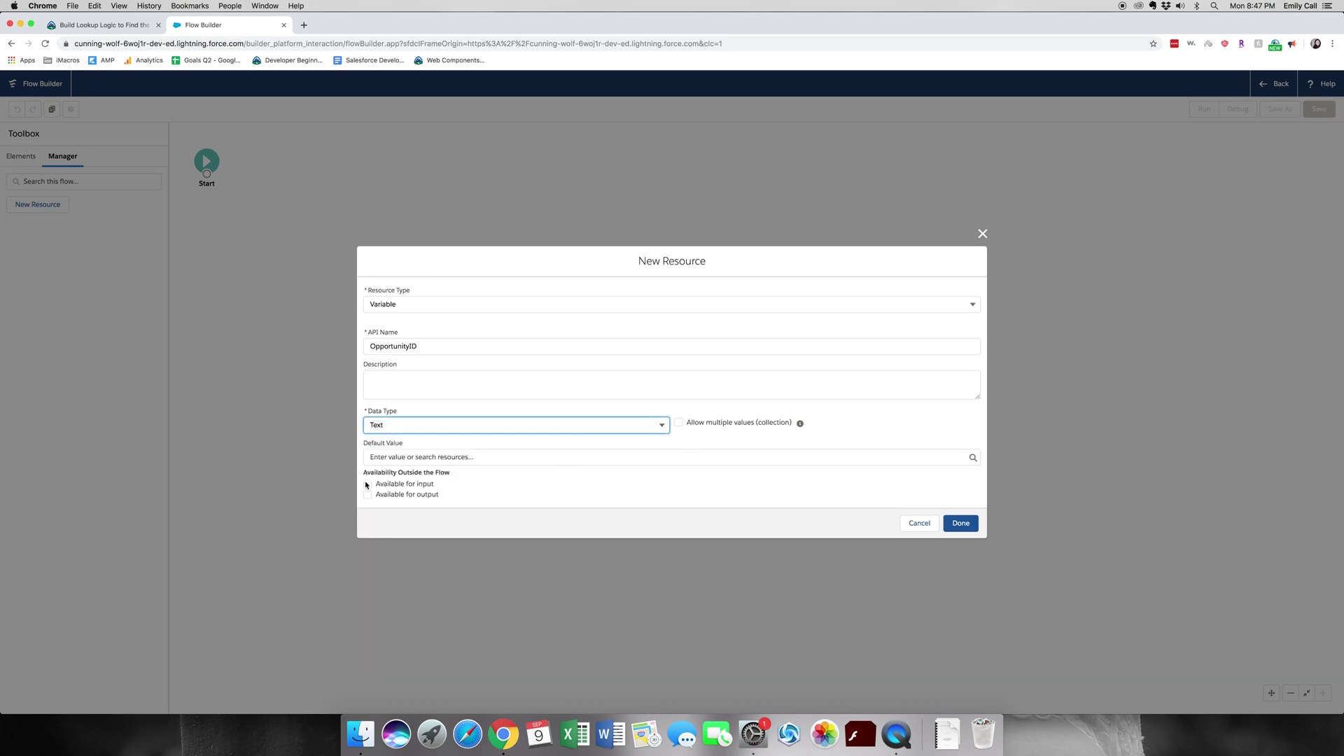
click(367, 485)
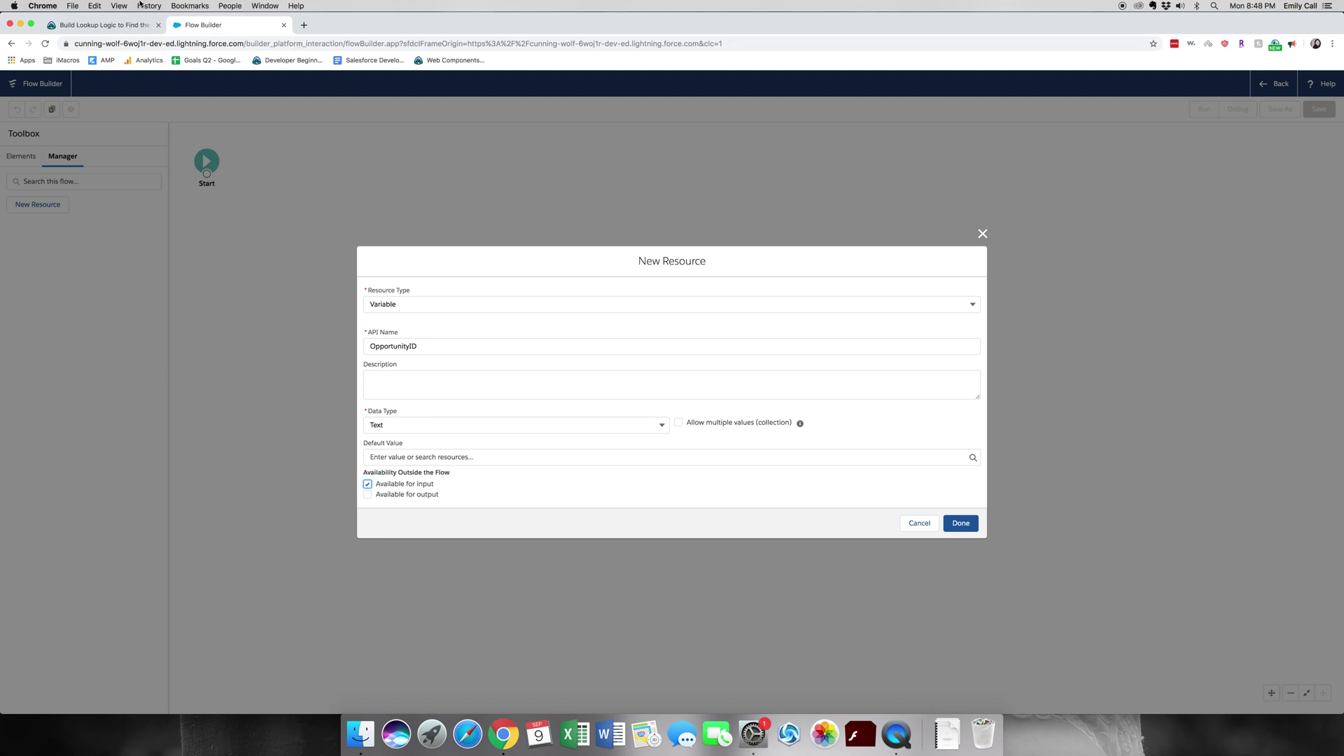
- Copy the Trailhead description into OpportunityID's Description field and finish the variable
click(105, 25)
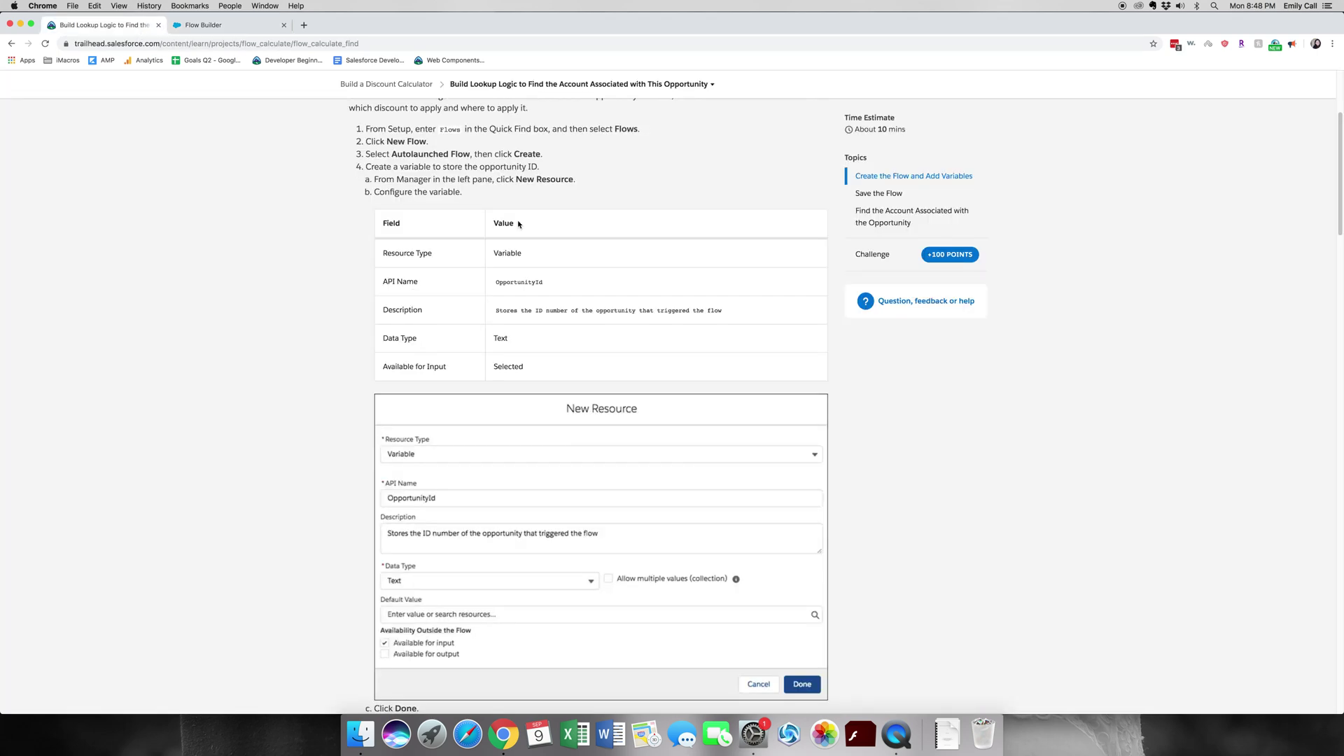
drag(728, 312, 471, 313)
key(super+c)
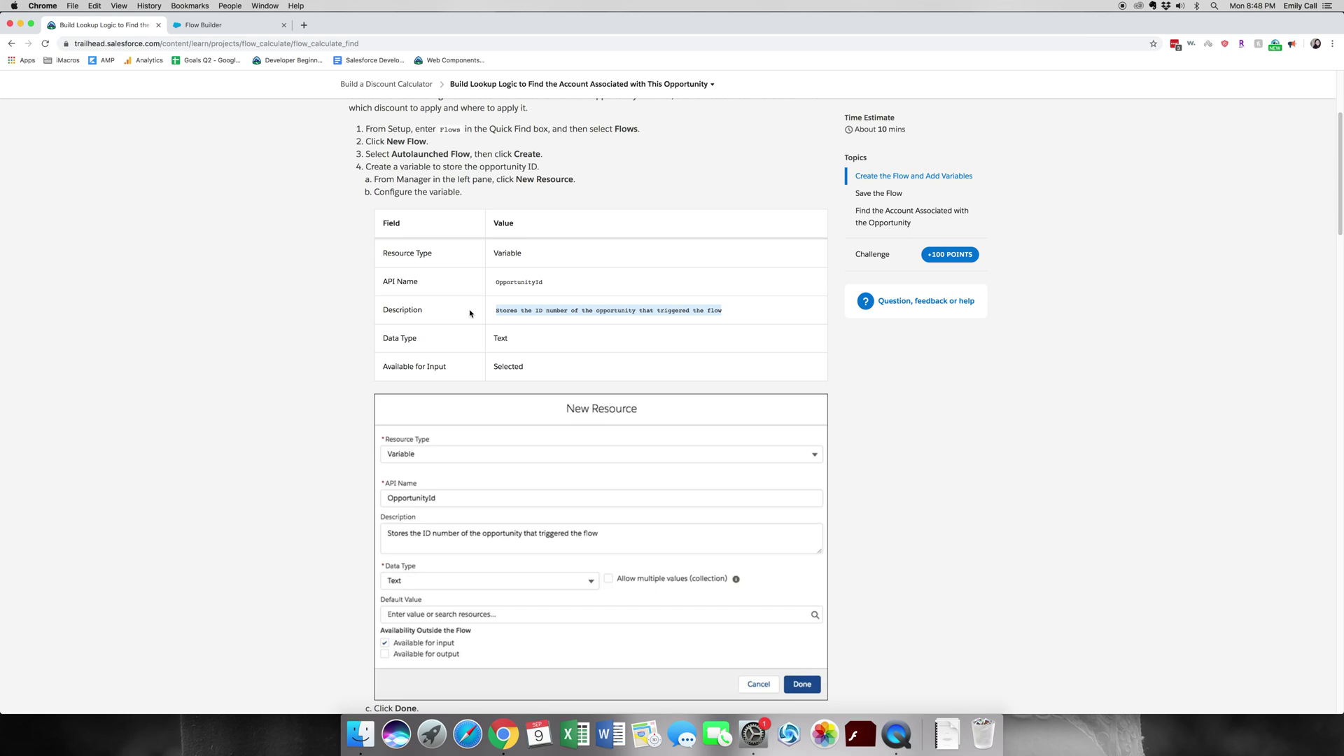
click(210, 25)
click(547, 373)
key(super+v)
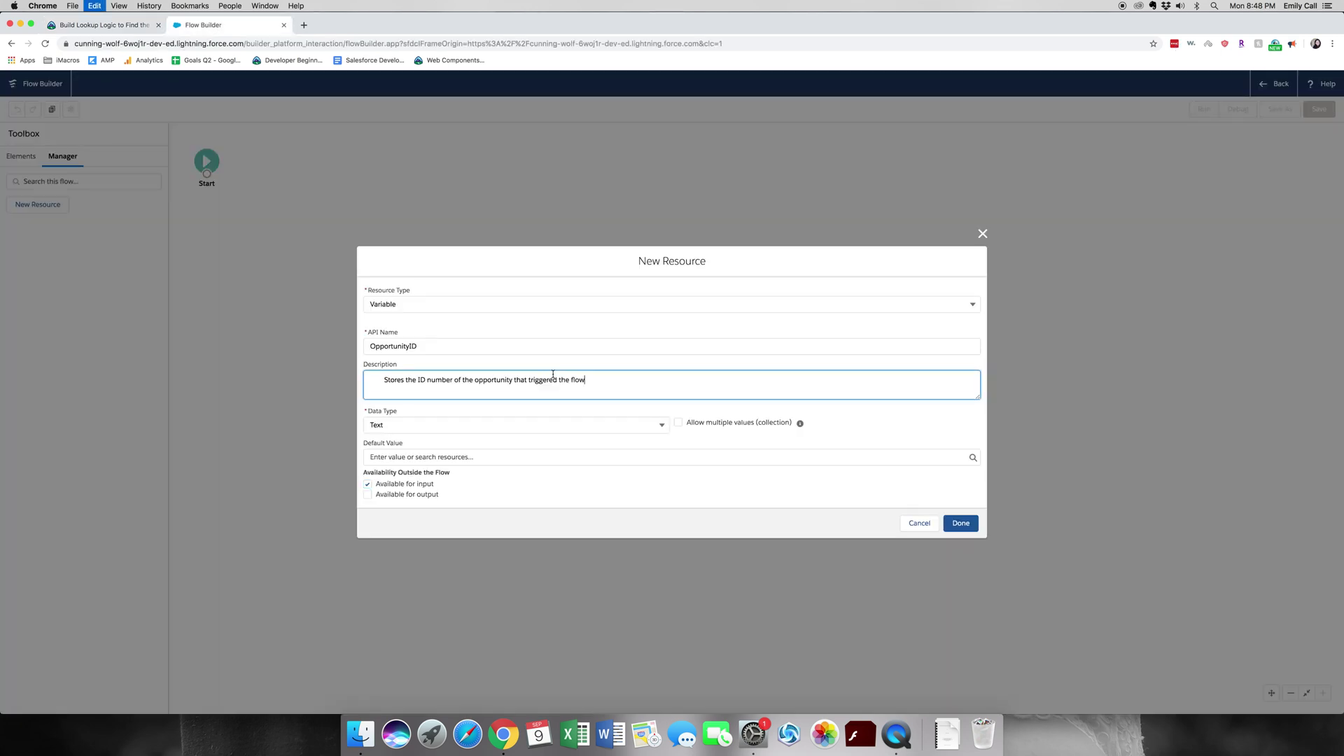
drag(383, 379, 339, 380)
key(BackSpace)
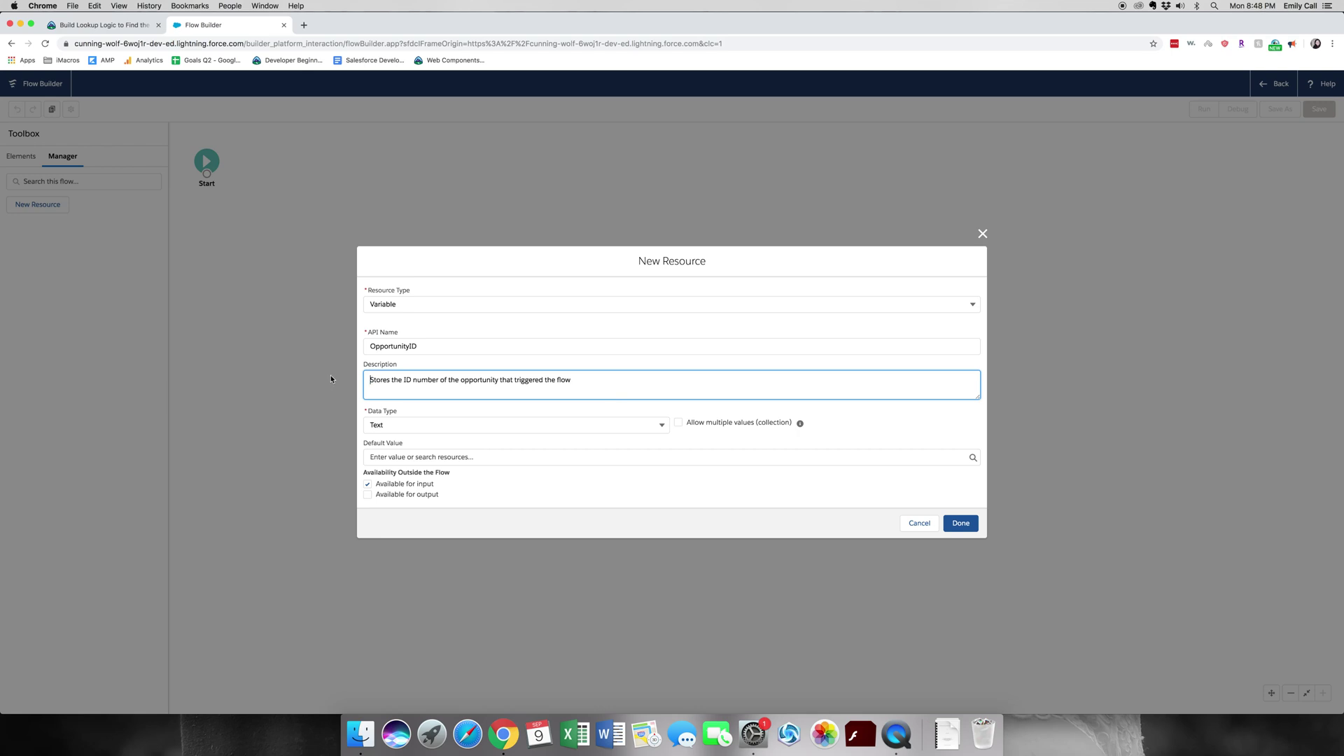
click(971, 529)
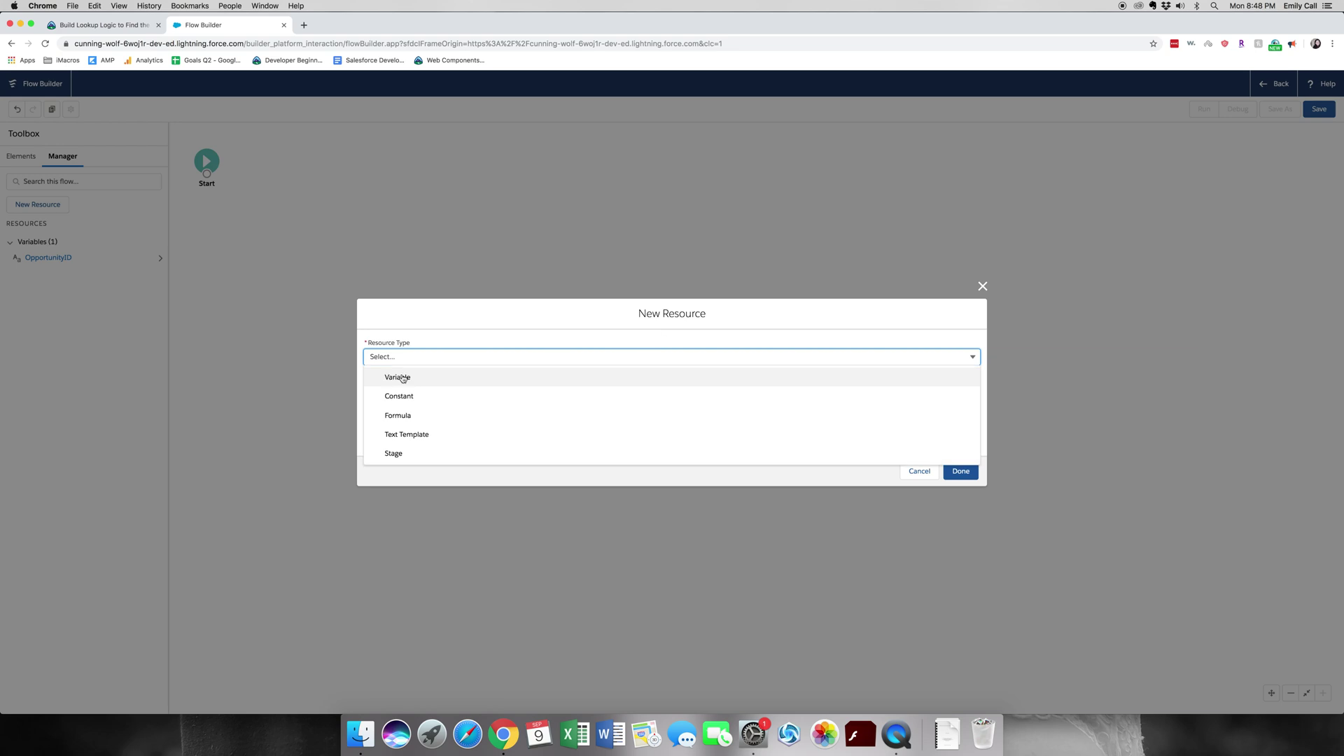
- Add a Text variable named AccountId that is available for input
click(403, 378)
click(434, 378)
text(Ac)
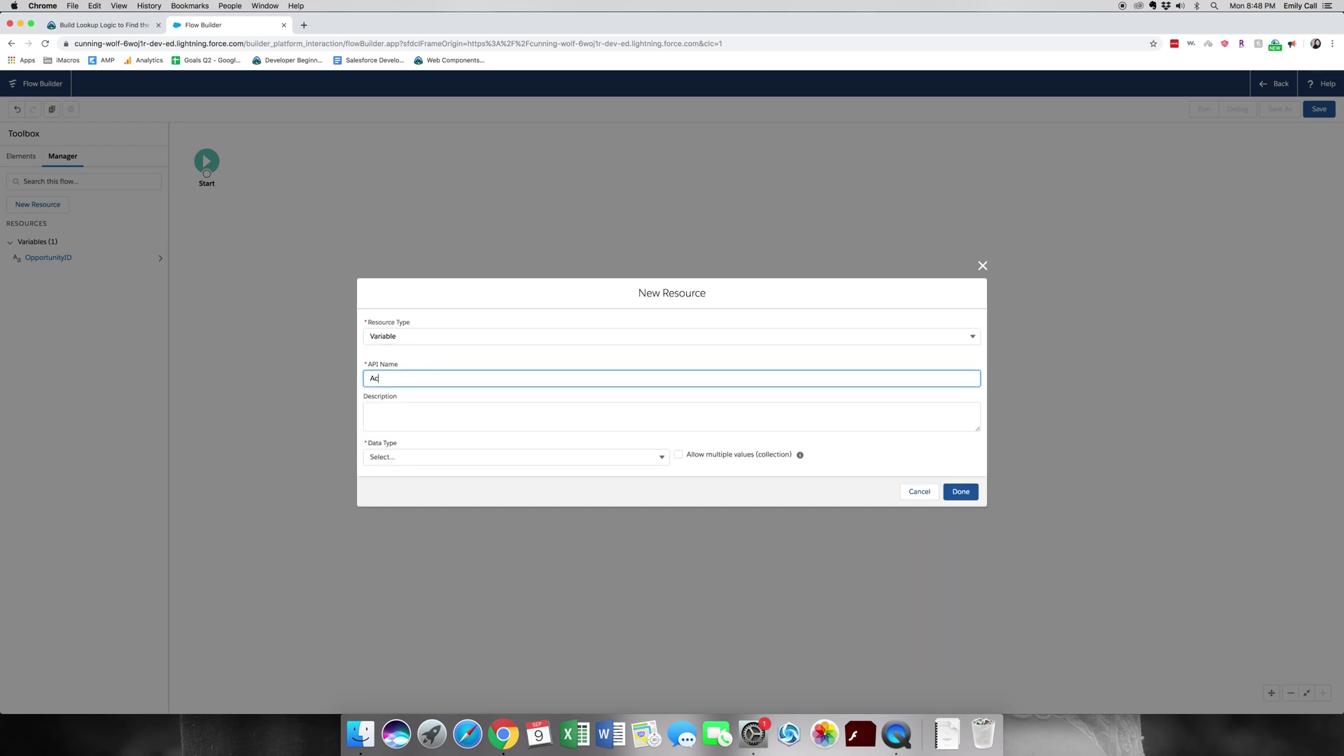
text(count ID)
key(BackSpace)
key(Tab)
key(Tab)
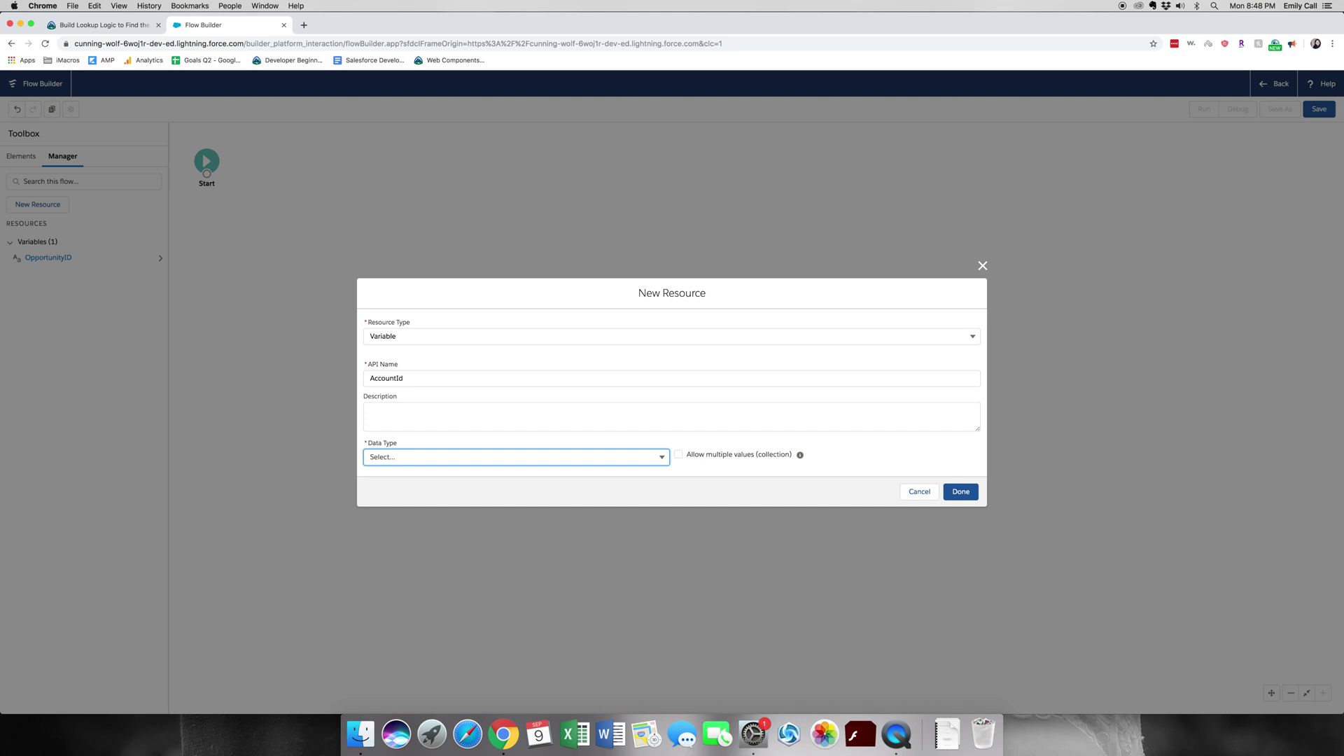
key(Down)
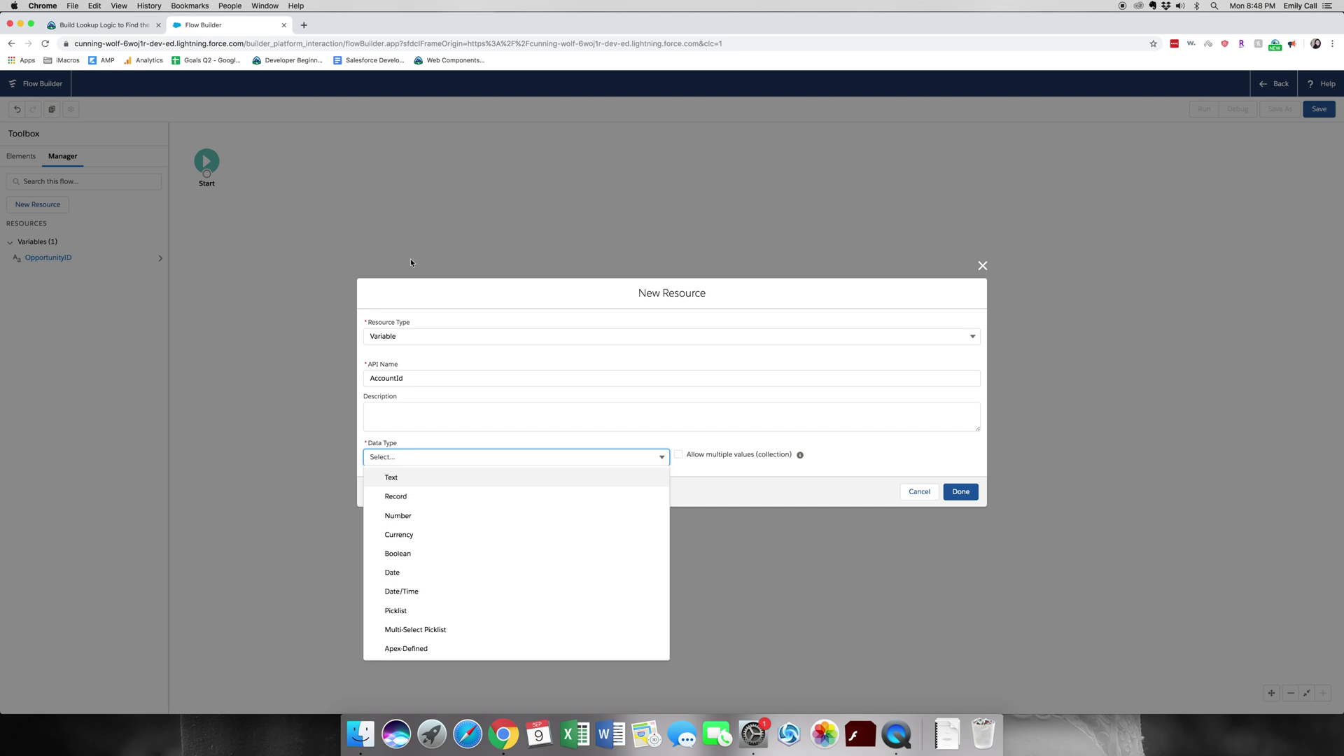
click(646, 478)
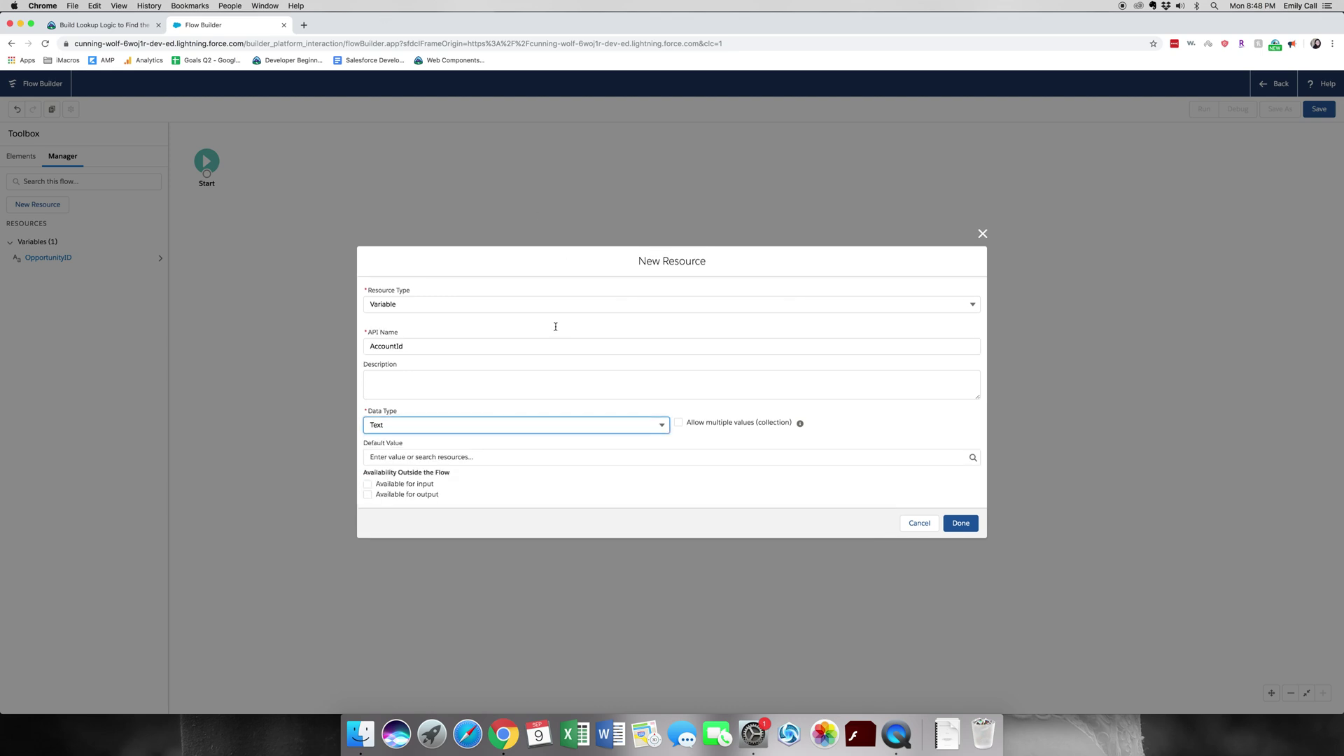
click(368, 483)
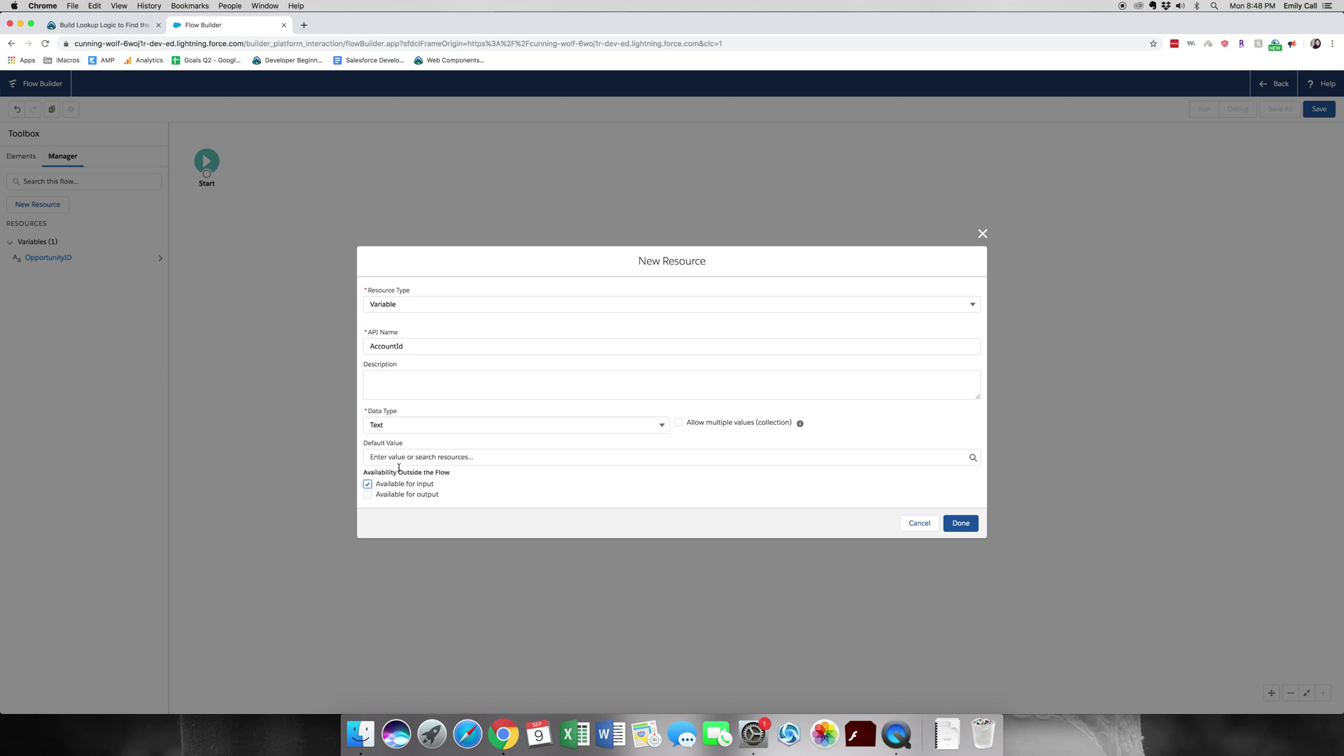
- Copy the AccountId description from Trailhead into the Description field and finish the variable
click(472, 394)
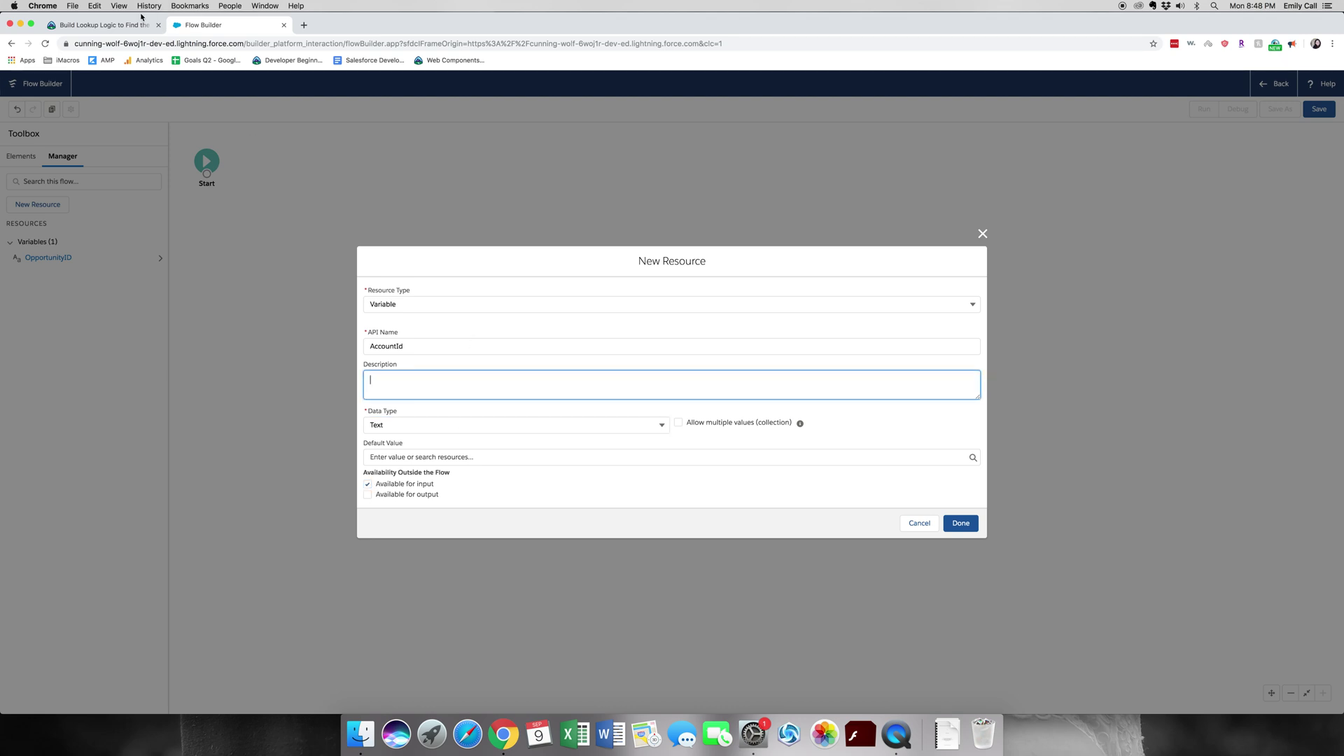
click(141, 23)
scroll(640, 498, down, 10)
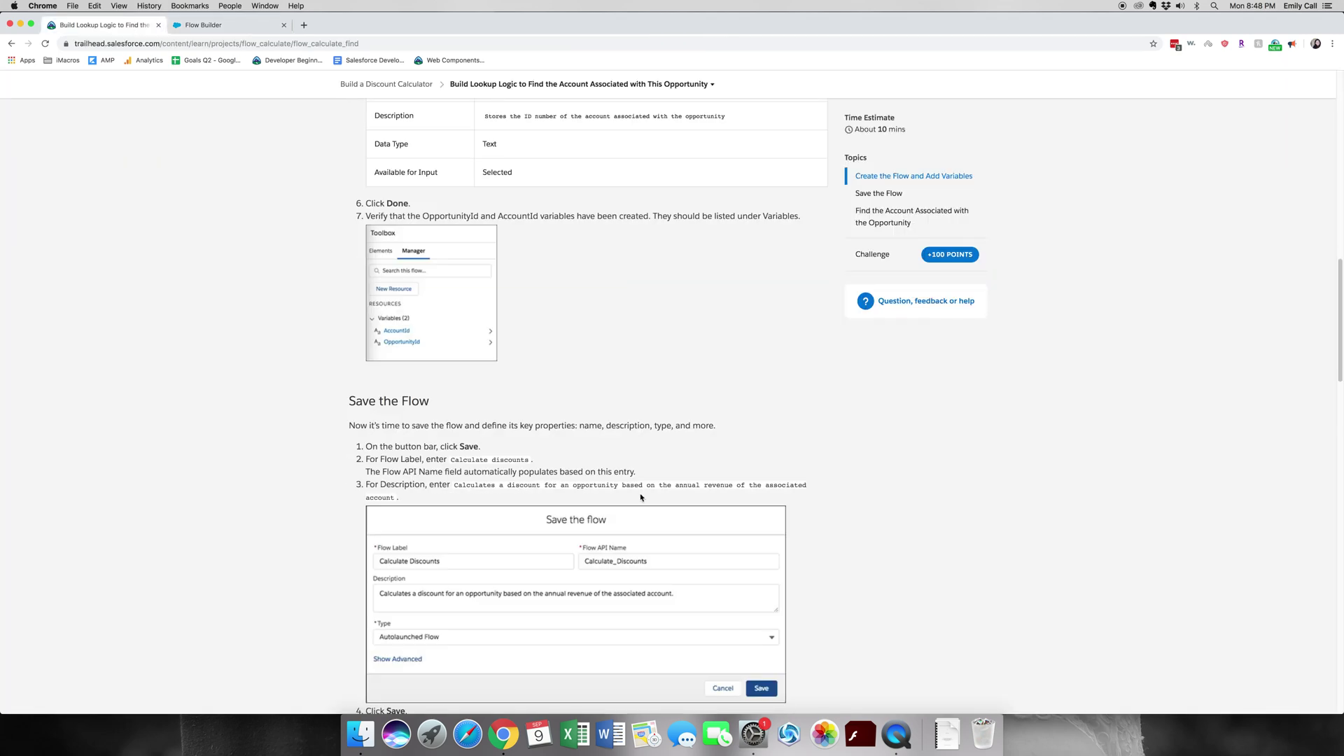
scroll(641, 381, up, 3)
drag(727, 216, 479, 221)
key(super+c)
scroll(426, 423, up, 3)
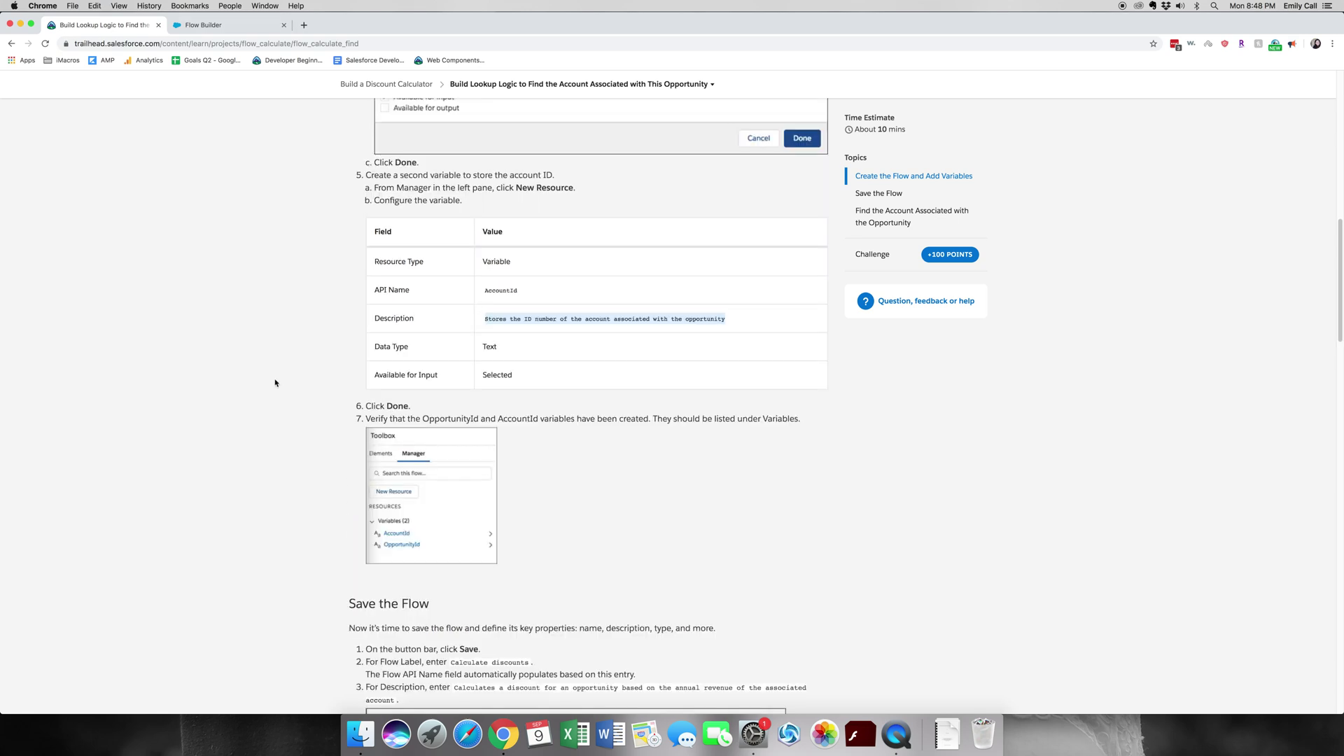
click(219, 27)
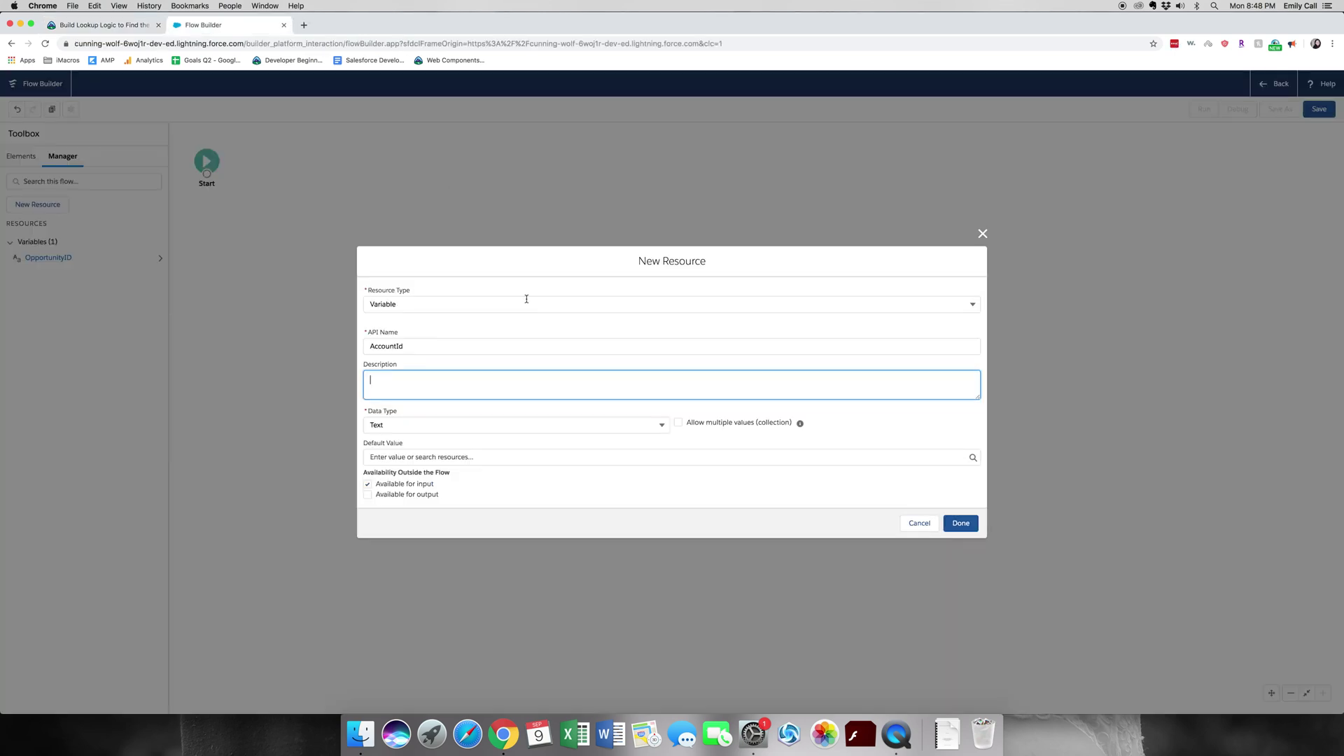
key(super+v)
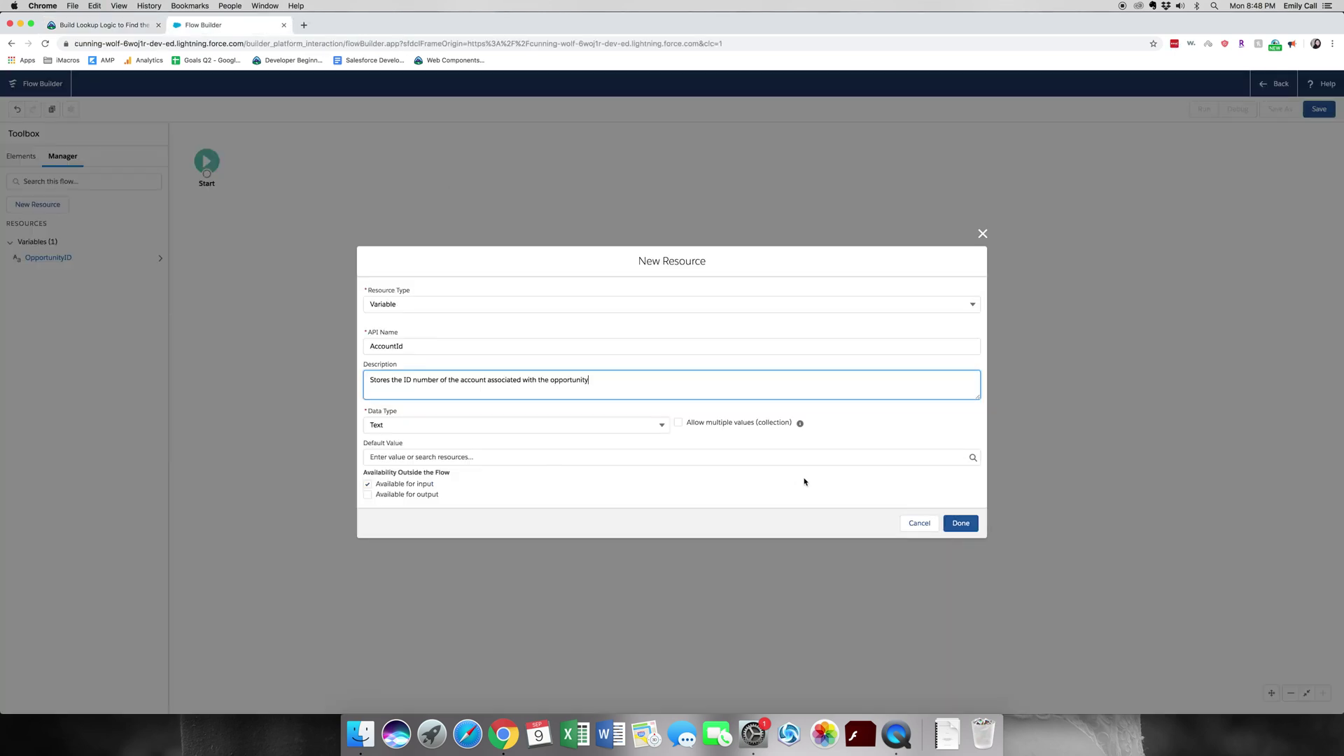
click(967, 528)
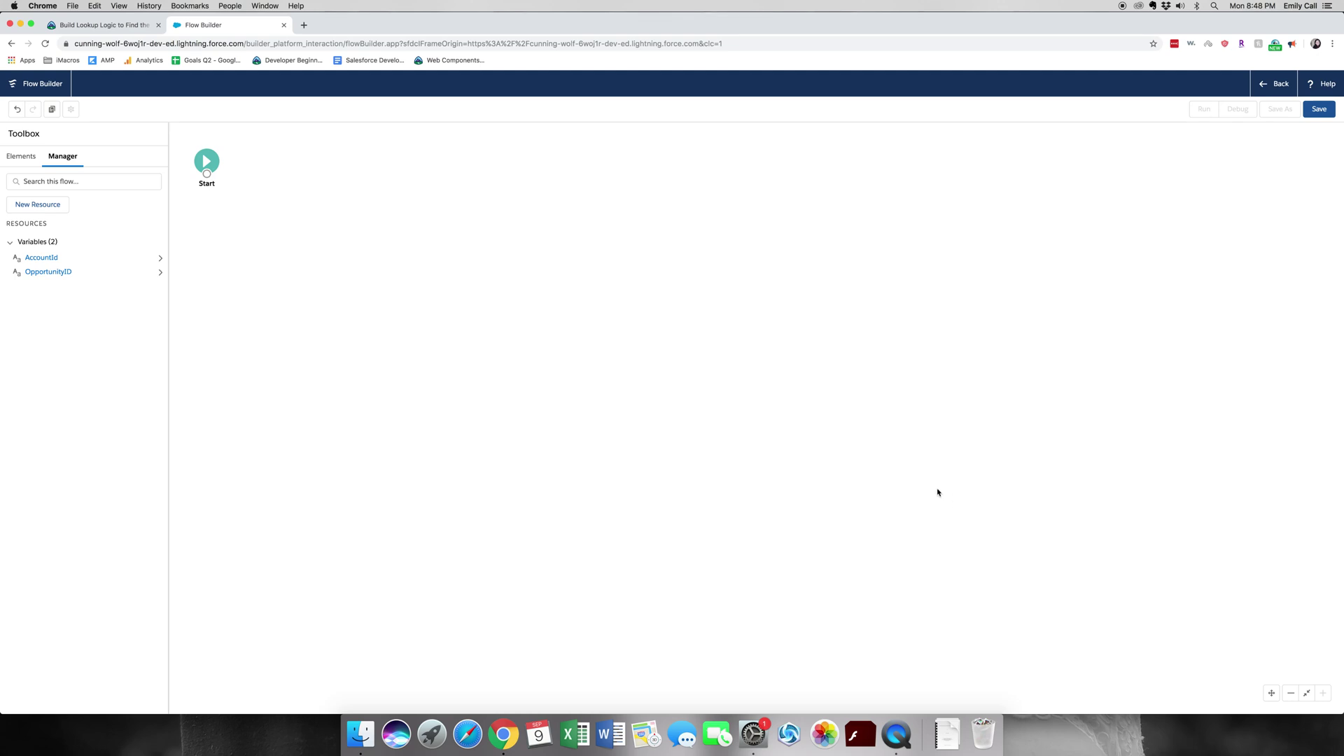
- Give the flow the label 'Calculate discounts' and let its API name fill automatically
click(1319, 109)
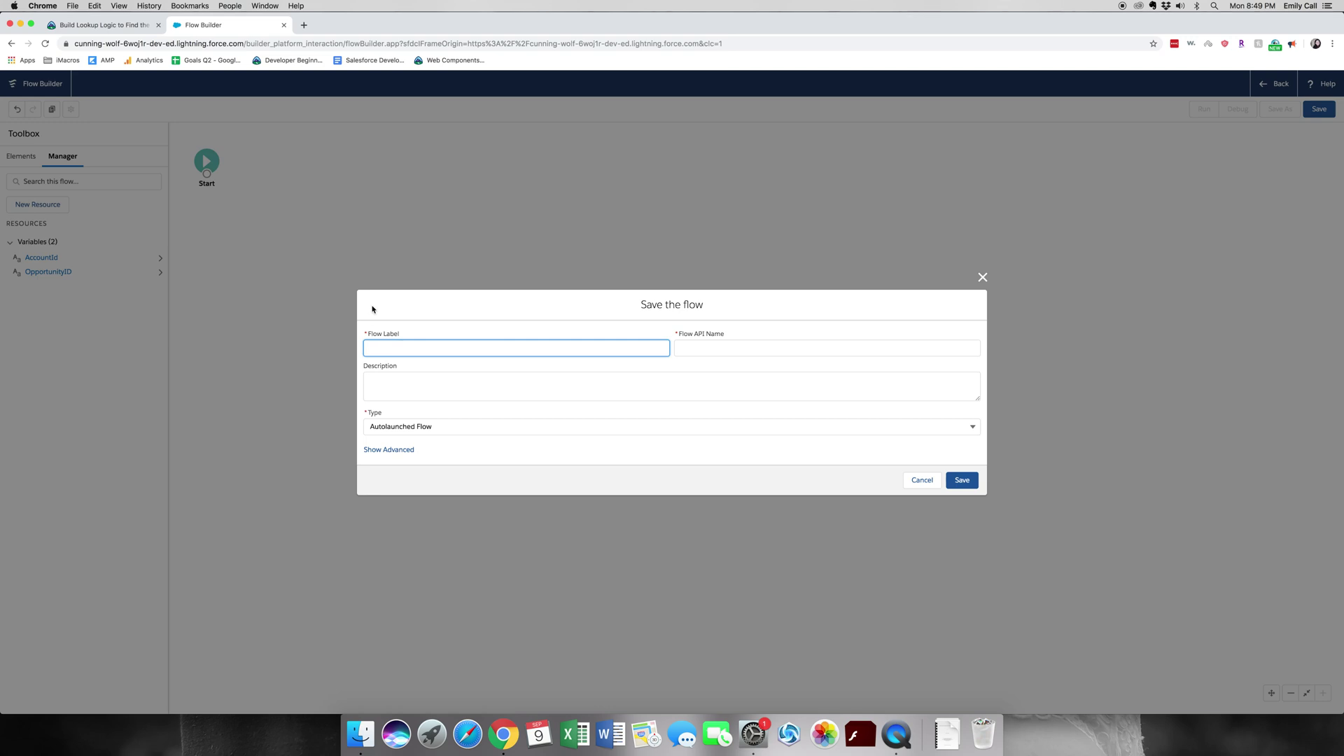
text(Calculart)
text(Discou)
key(BackSpace)
key(BackSpace)
key(BackSpace)
key(BackSpace)
key(BackSpace)
key(BackSpace)
text(discounts)
key(Tab)
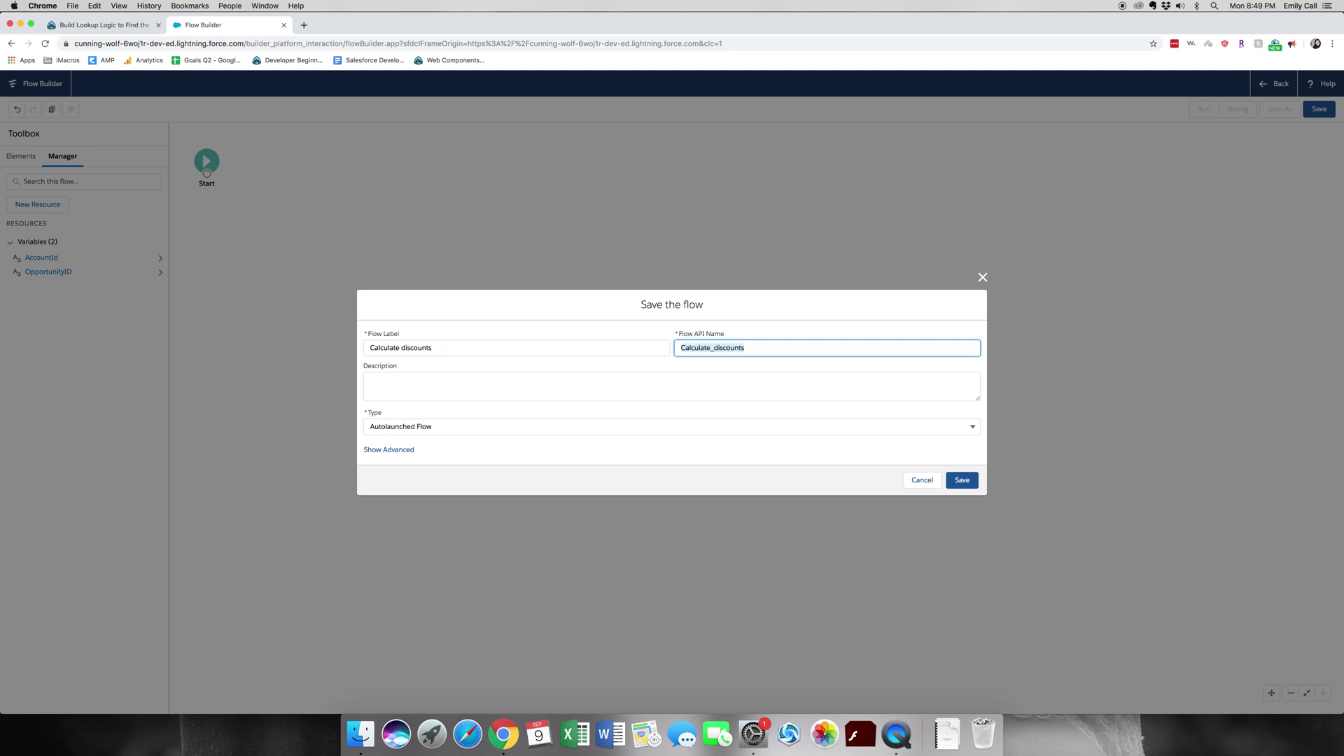
- Copy the flow description from the Trailhead tutorial into the flow and save it
click(370, 382)
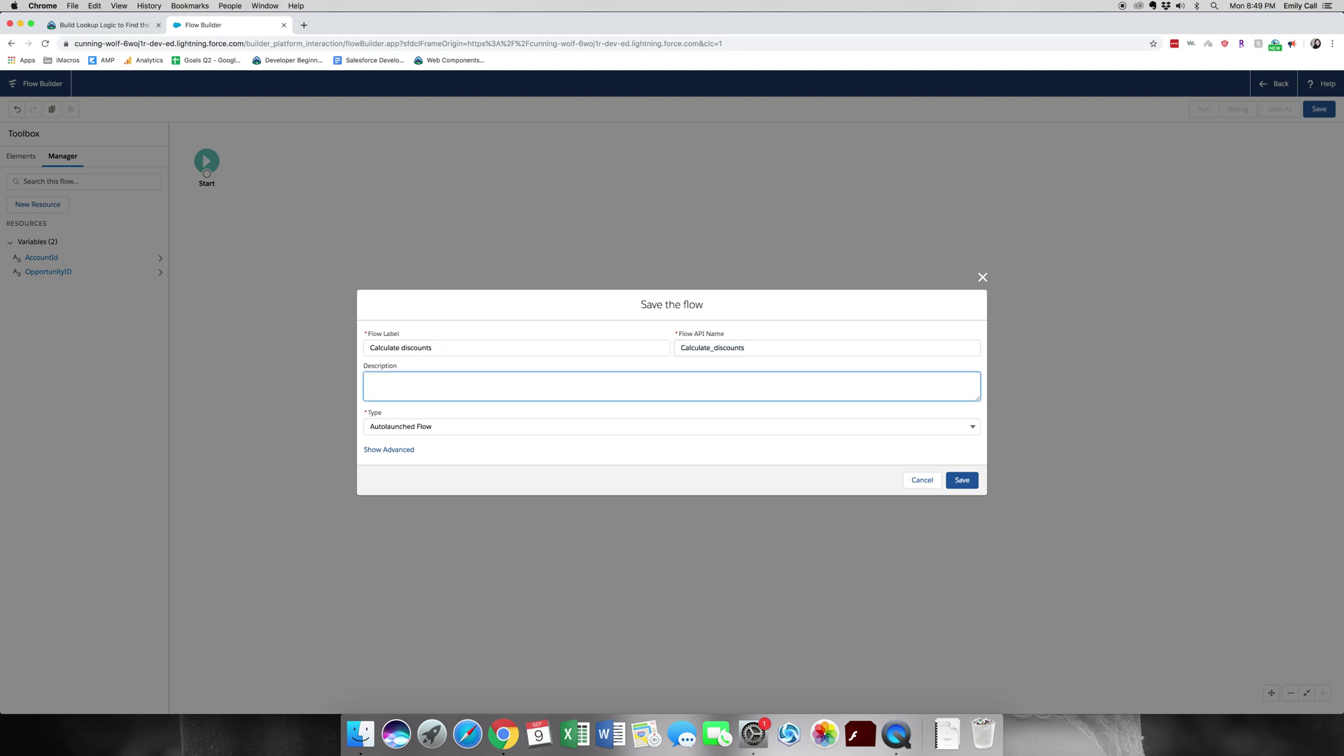
click(148, 21)
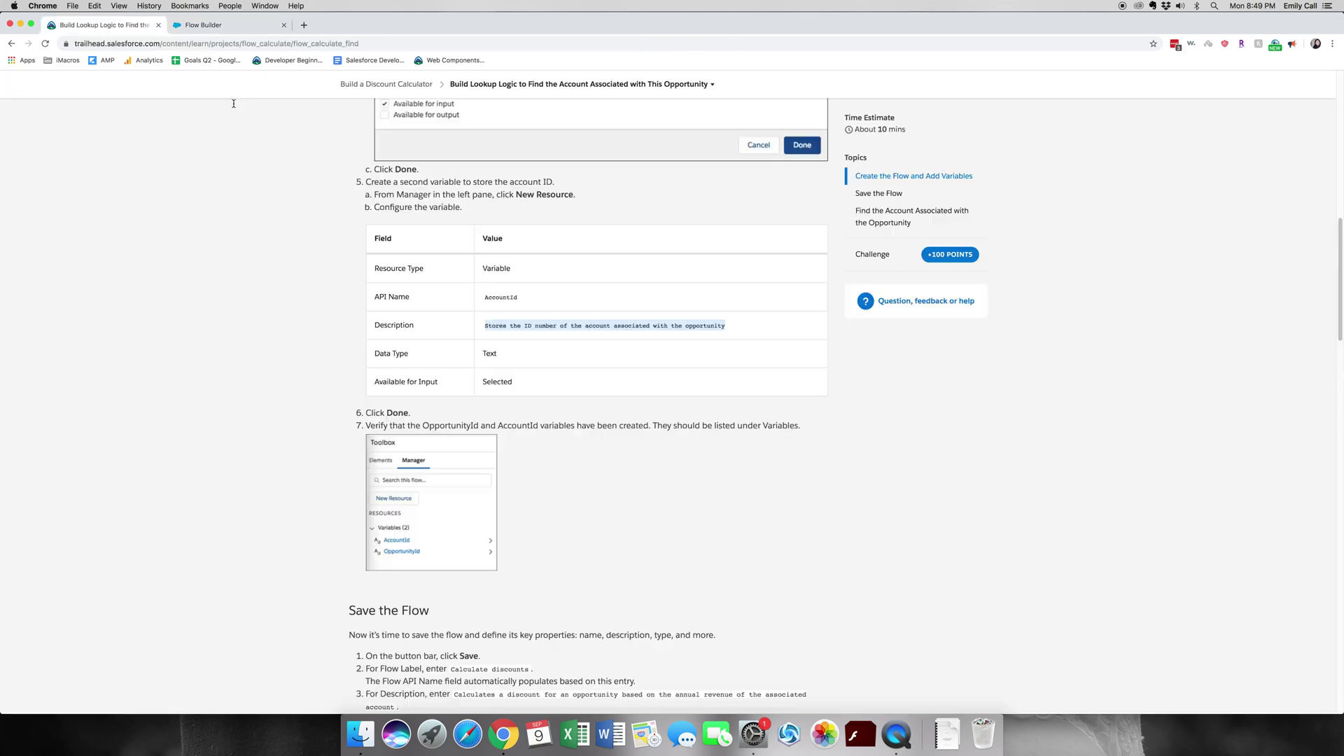
scroll(705, 557, down, 5)
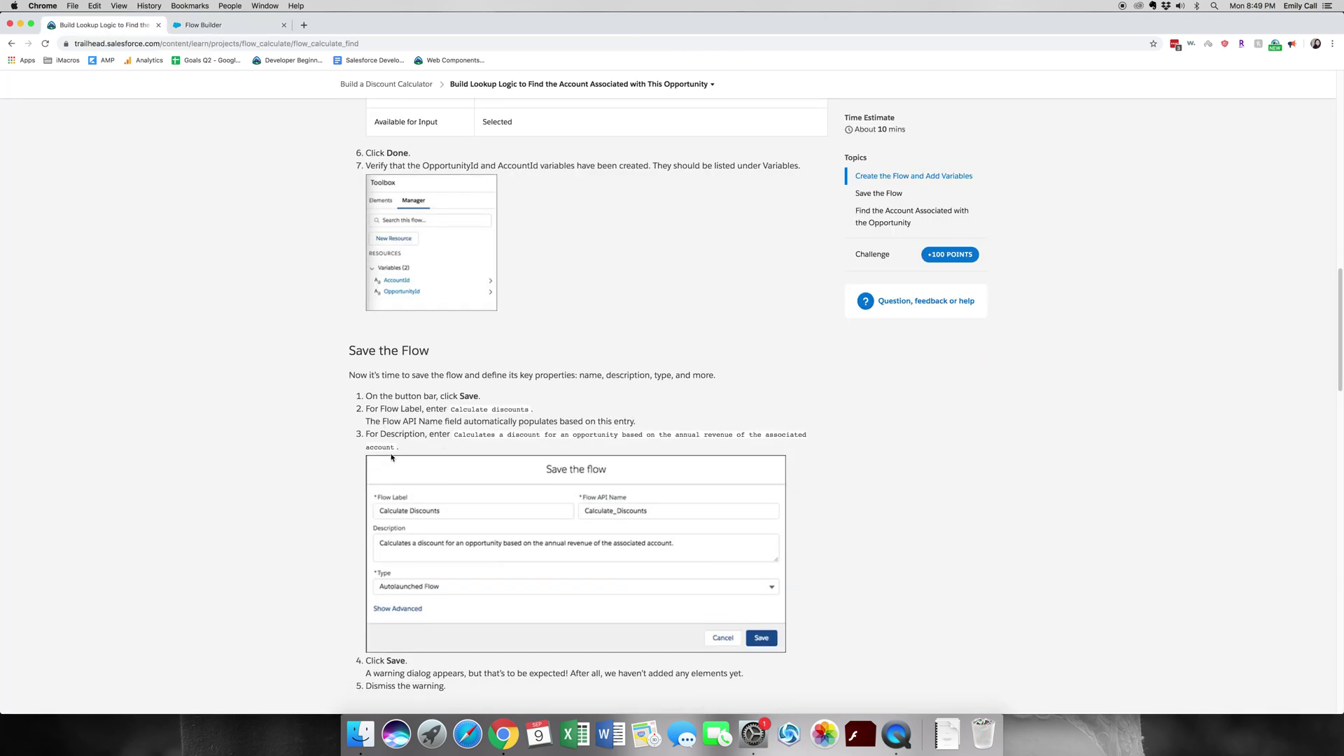
mouse_move(382, 448)
mouse_down()
mouse_move(471, 436)
mouse_move(385, 449)
mouse_move(457, 433)
mouse_move(459, 452)
mouse_move(395, 441)
mouse_move(401, 453)
mouse_up()
key(super+c)
click(456, 434)
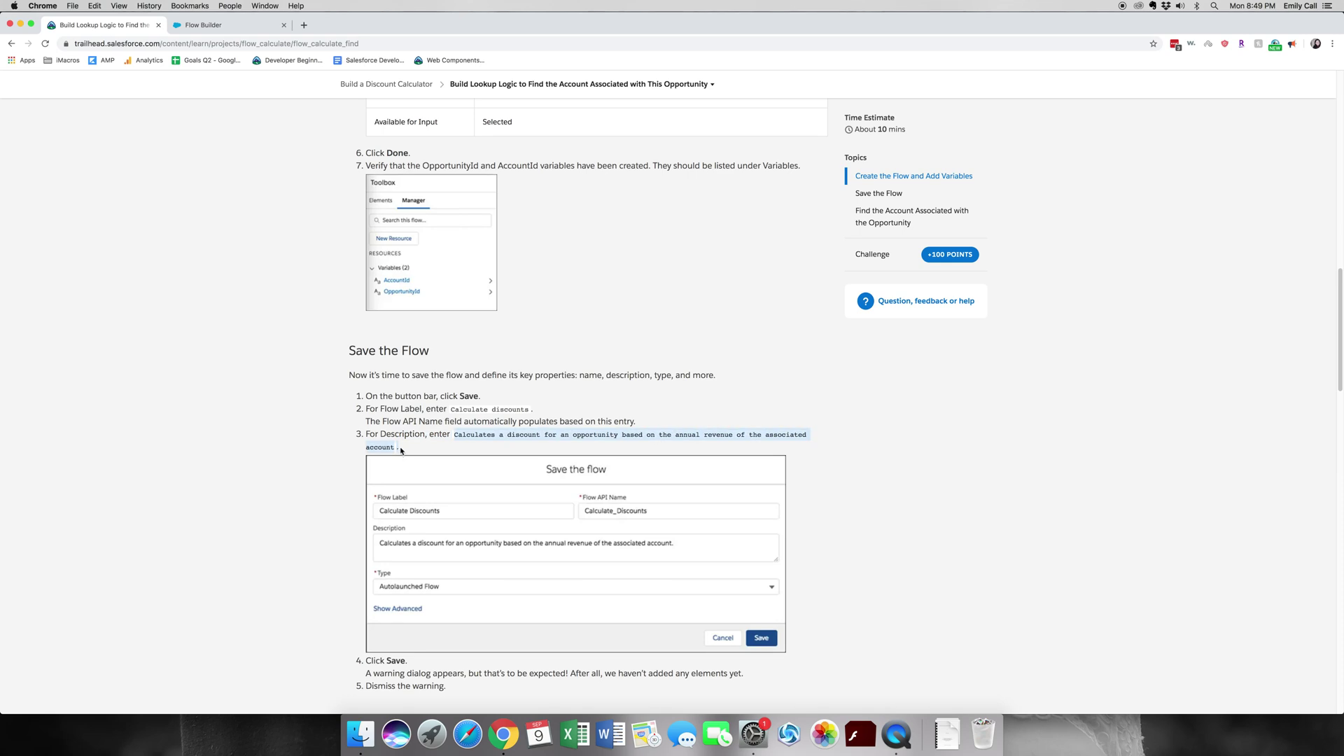
key(ctrl+Tab)
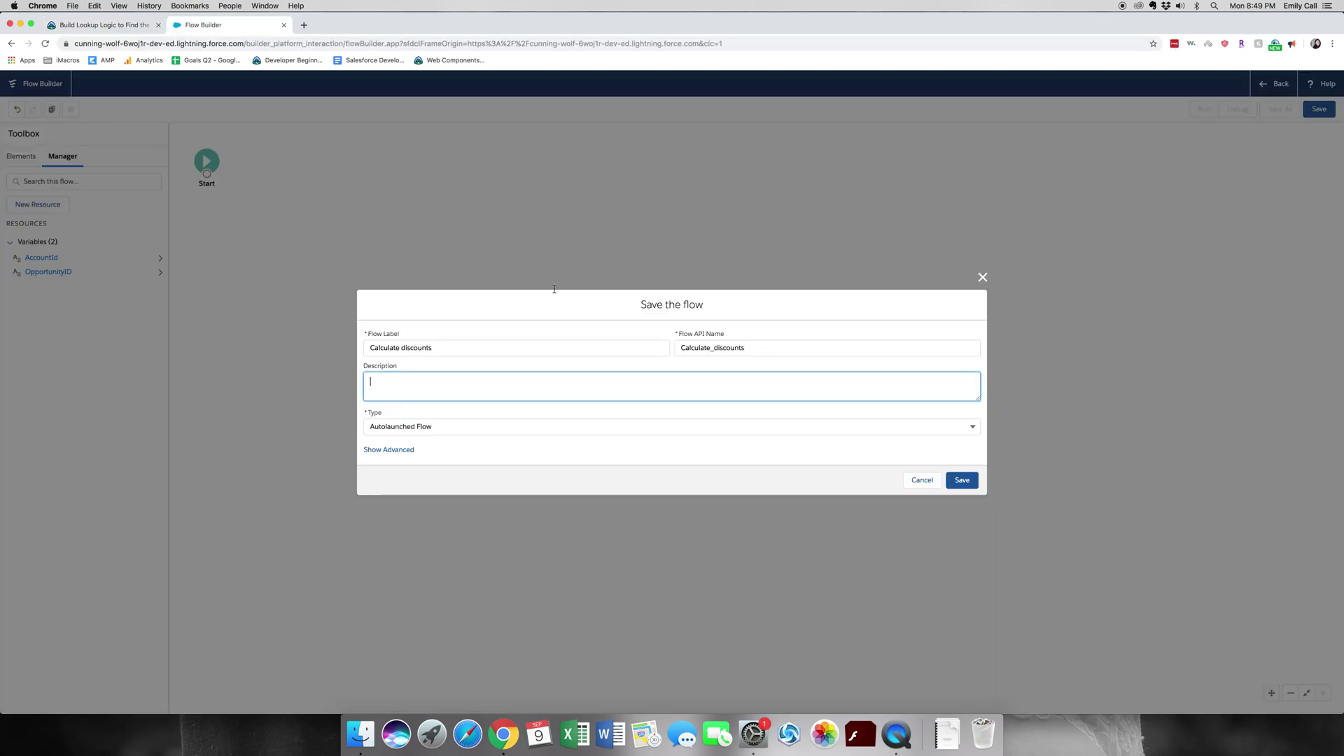
key(super+v)
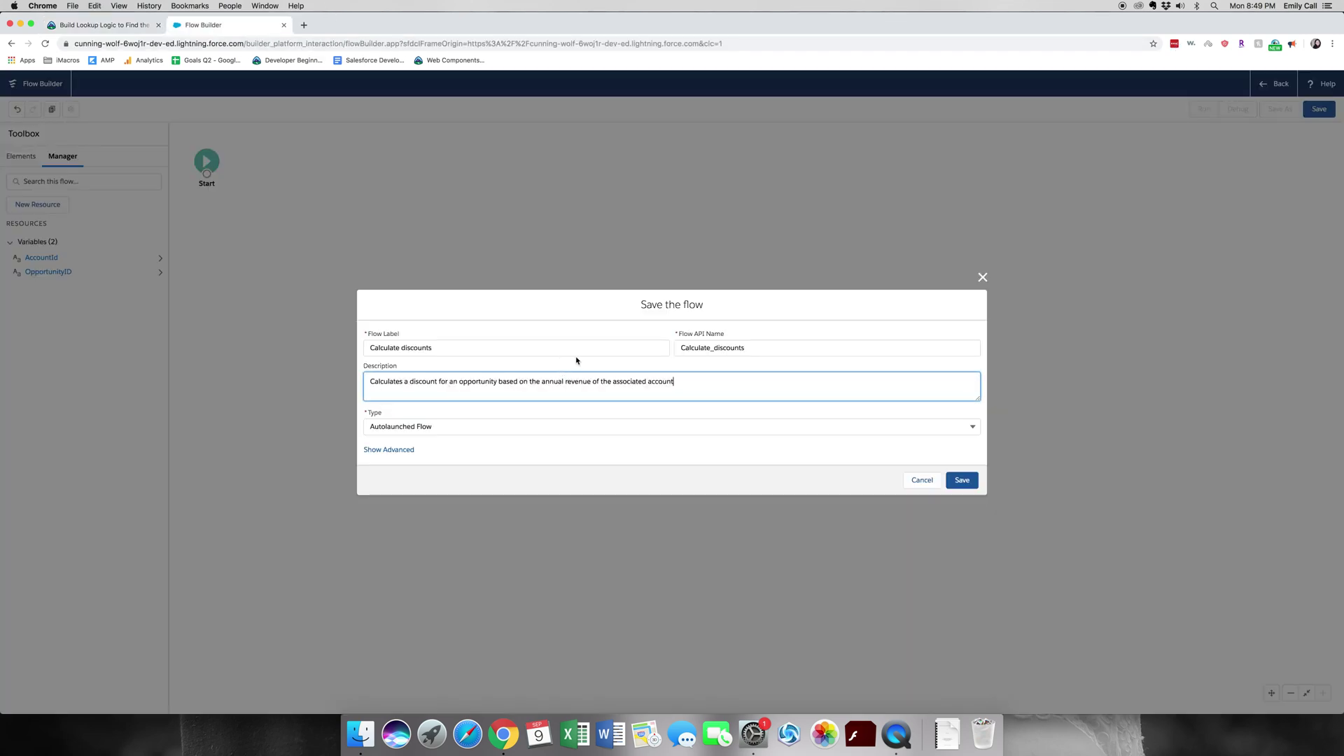
click(962, 480)
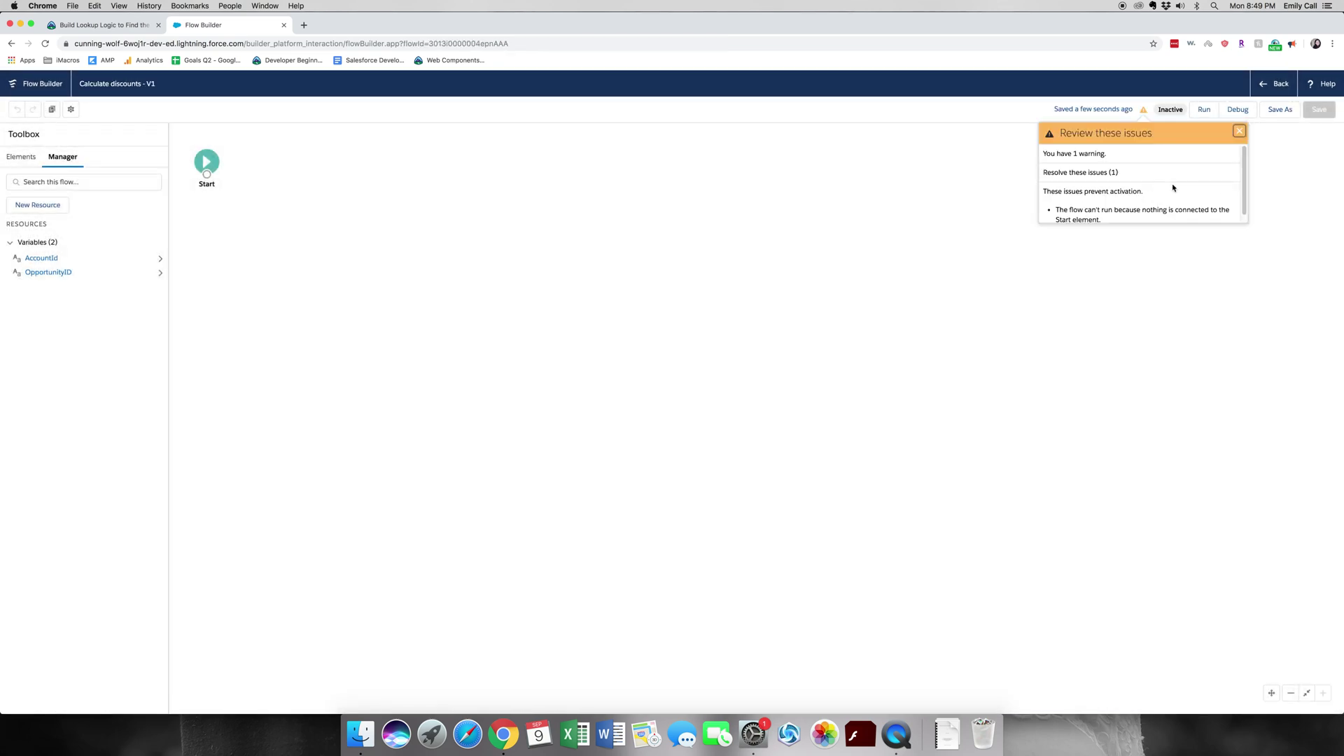
- Dismiss the 'Review these issues' warnings and show the Elements list in the Toolbox
scroll(1174, 187, down, 1)
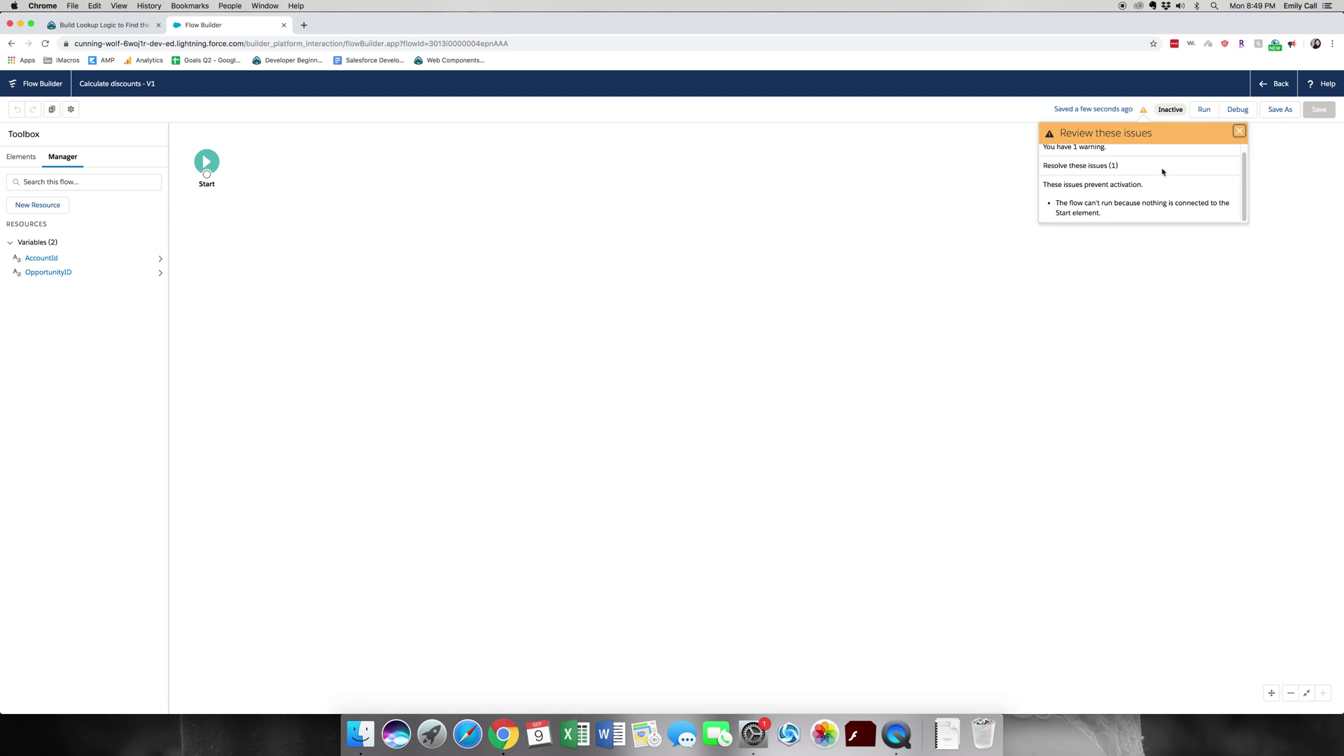
click(1166, 247)
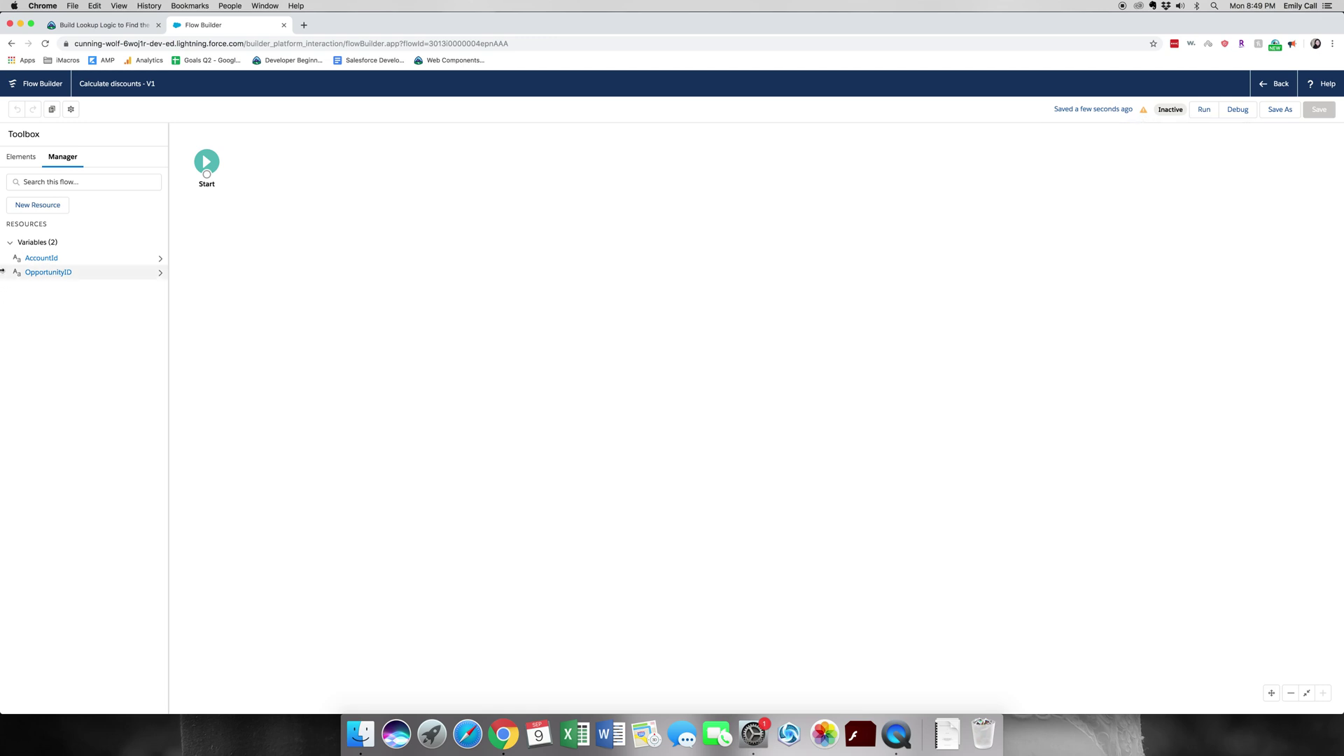
click(25, 162)
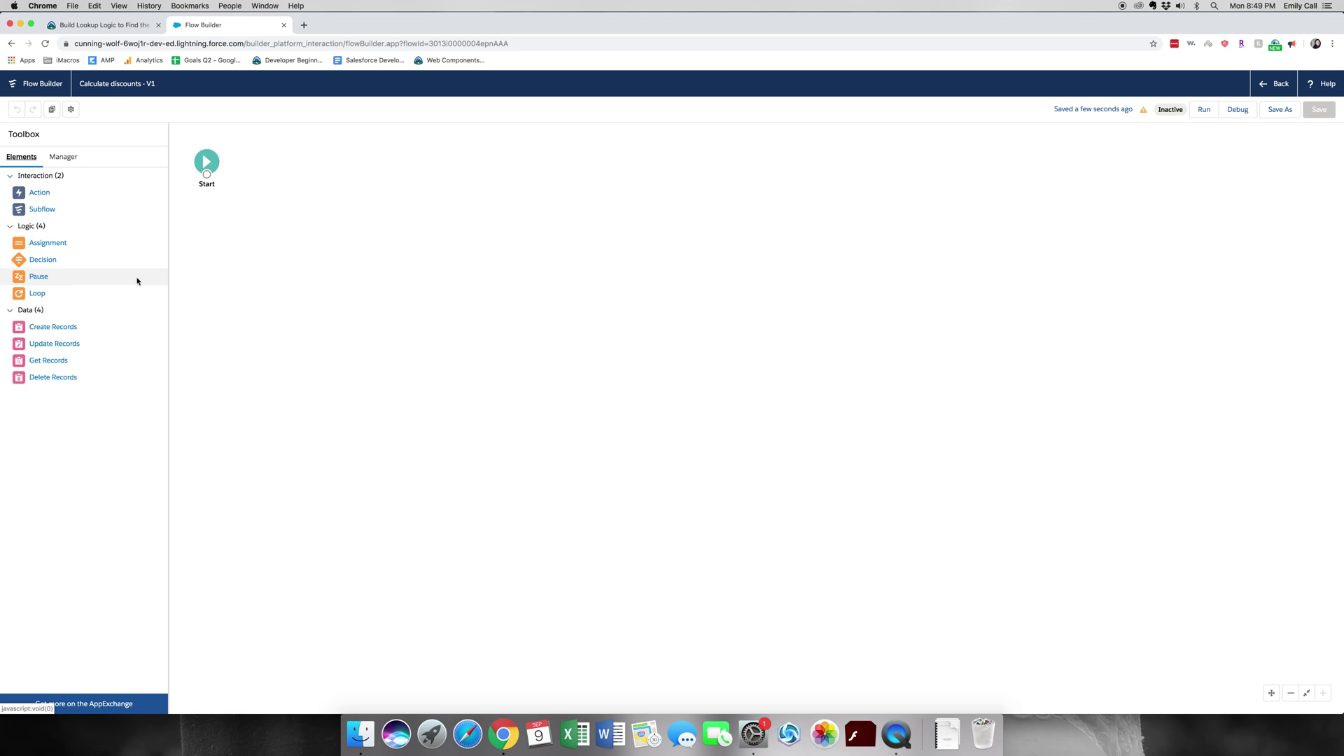
- Place a Get Records element 'Find Related Account' (API name Find_Related_Account) fetching Account records
drag(66, 360, 263, 148)
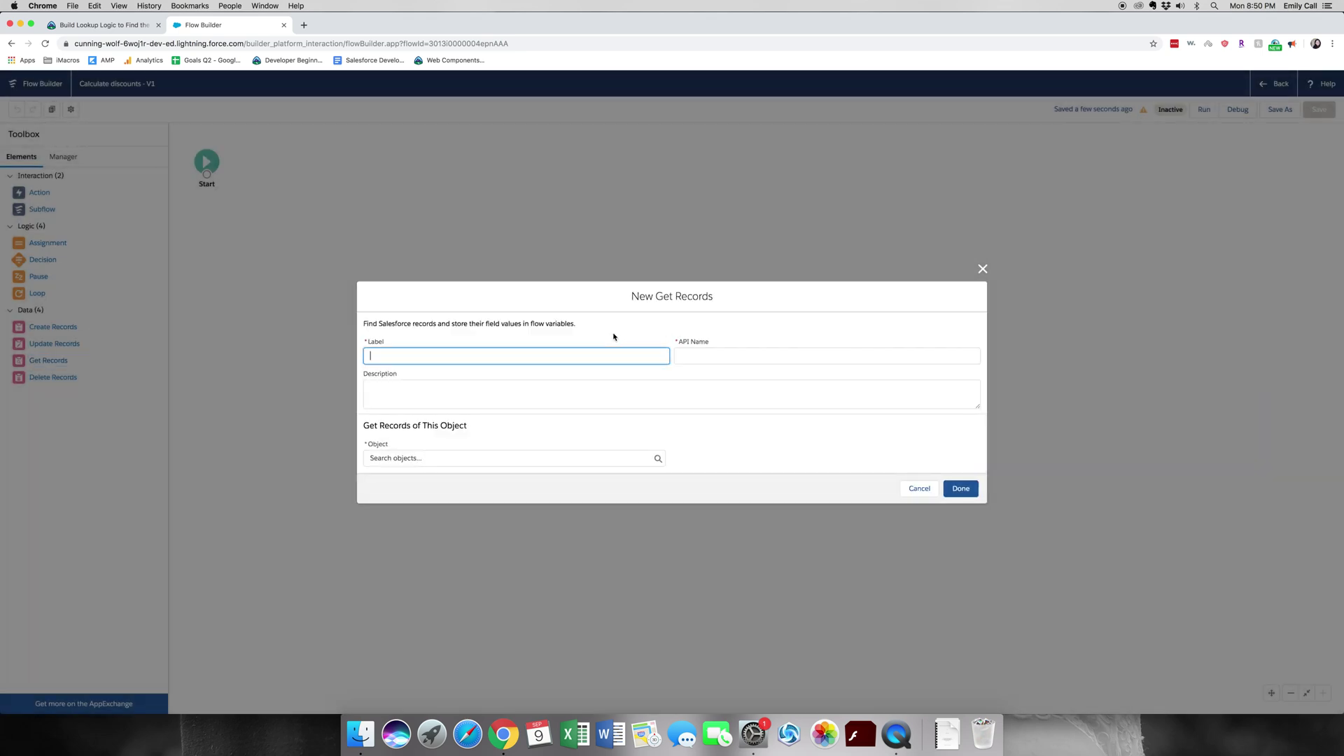
text(Find Related Account)
key(Tab)
text(q)
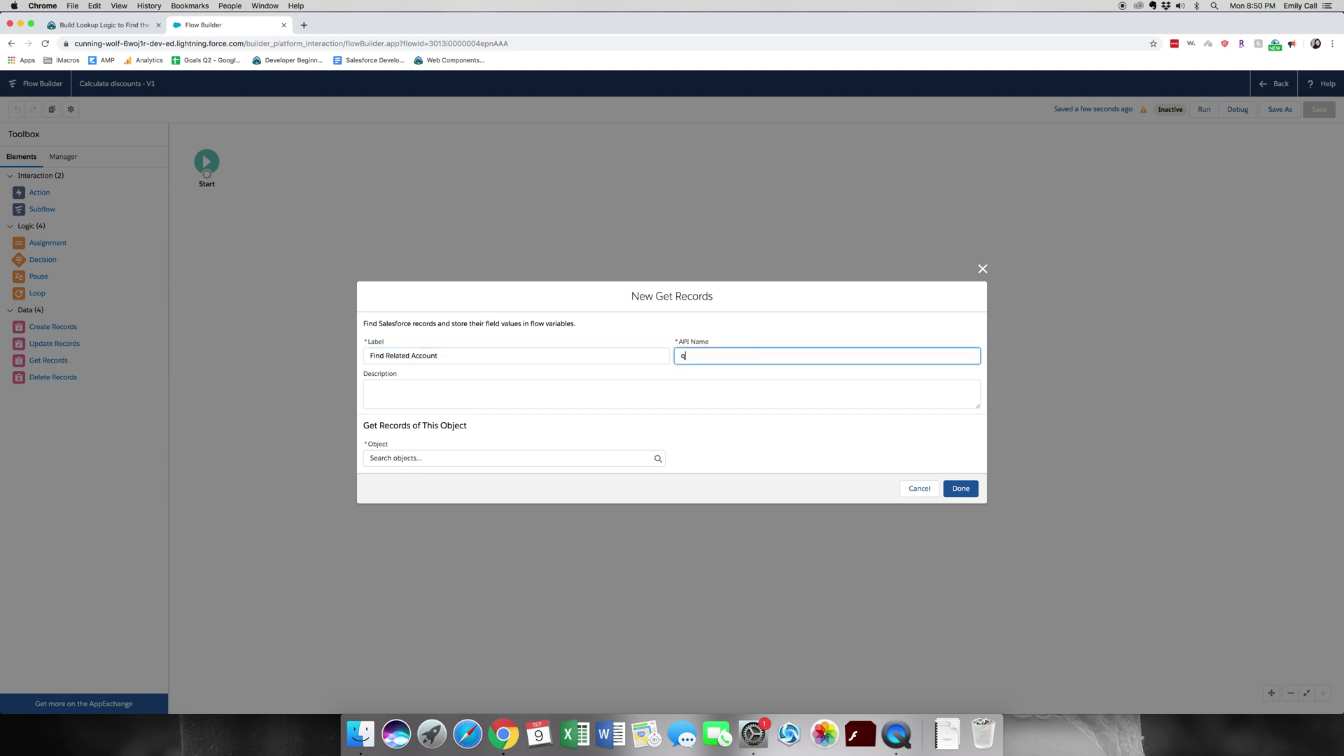
key(BackSpace)
key(Tab)
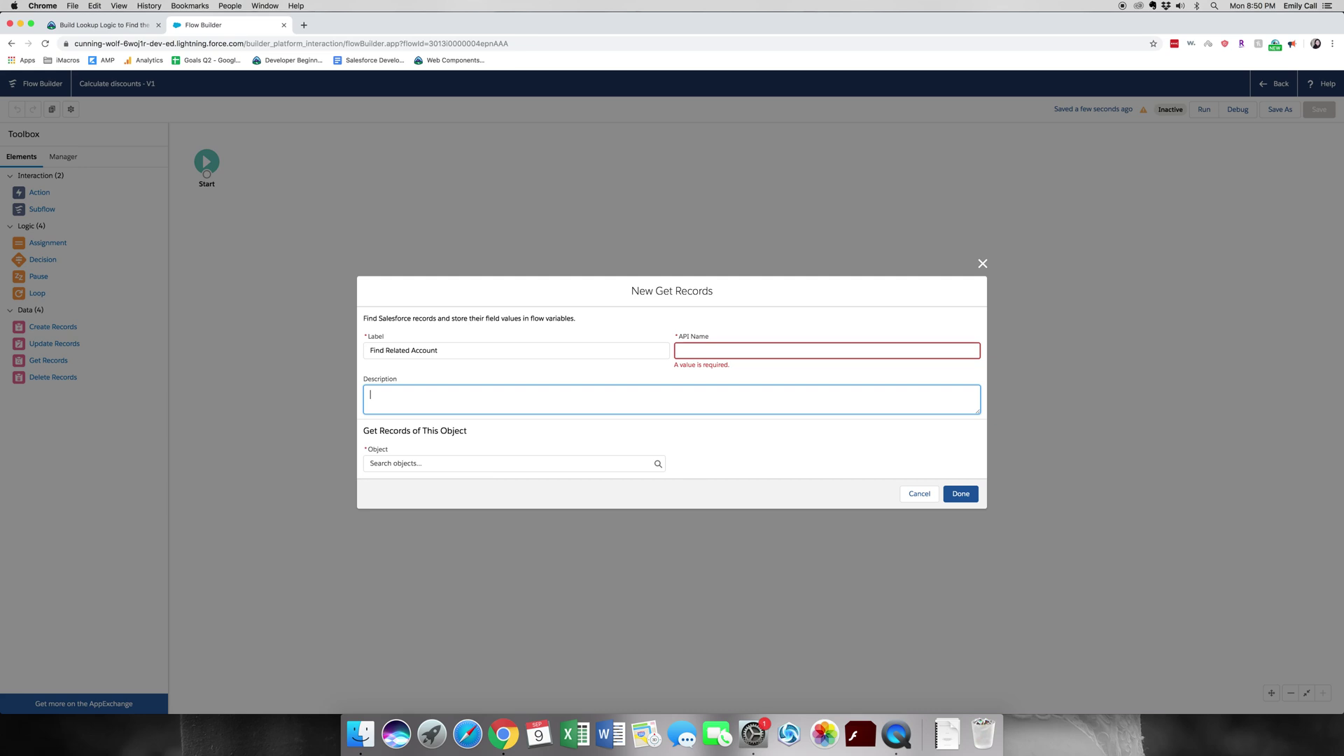
click(522, 351)
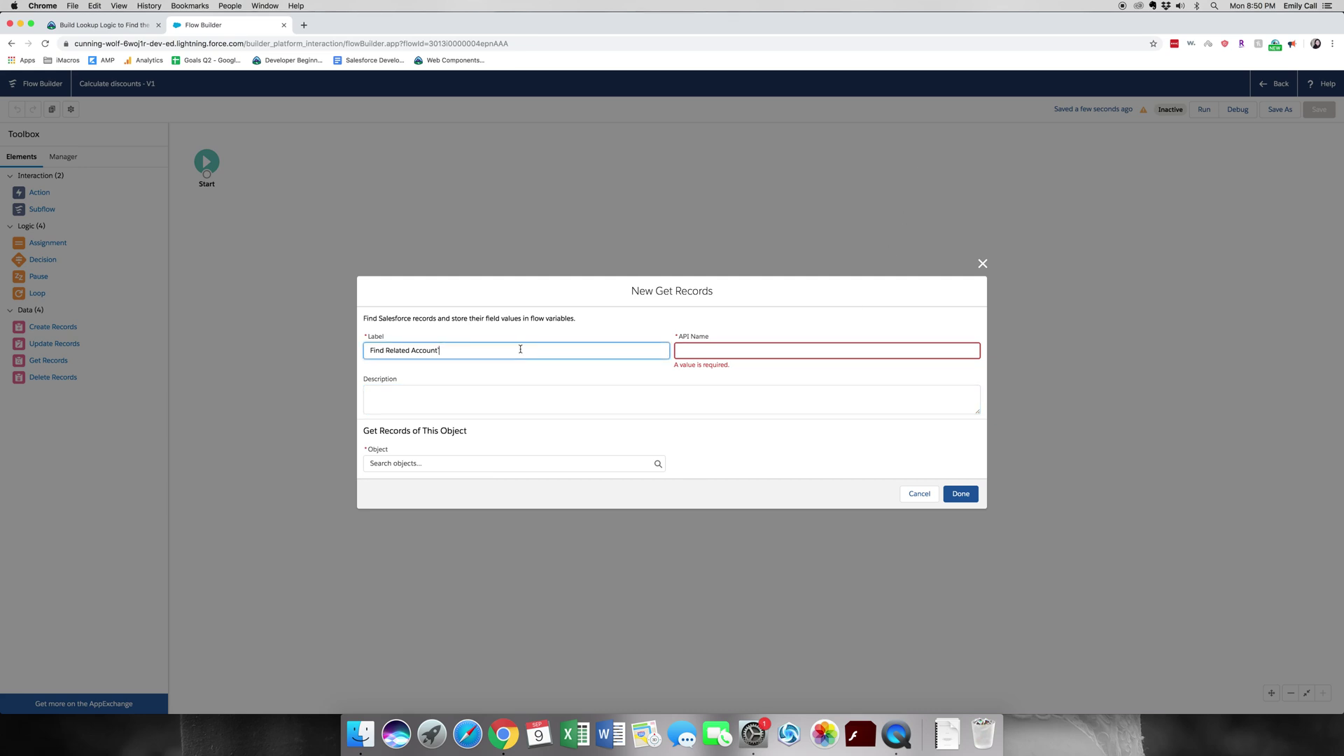
key(Tab)
key(Tab)
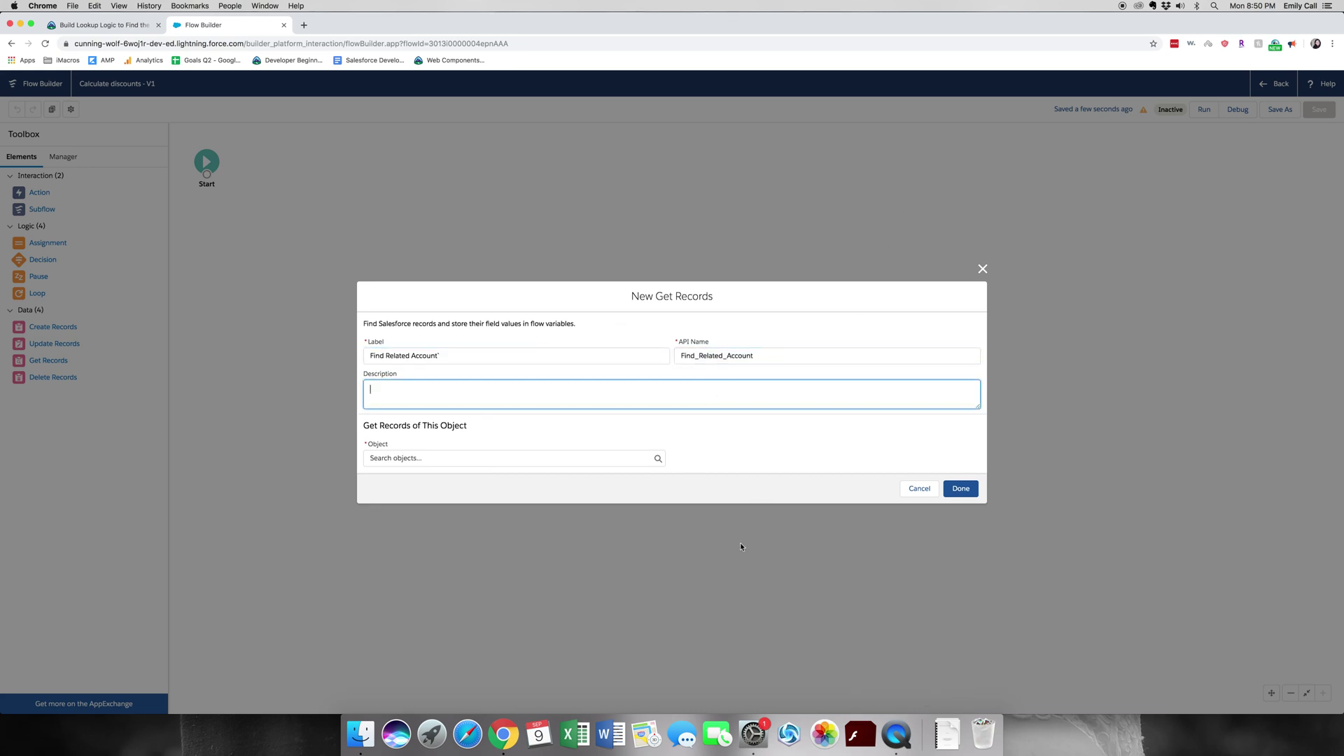
click(524, 452)
text(Acc)
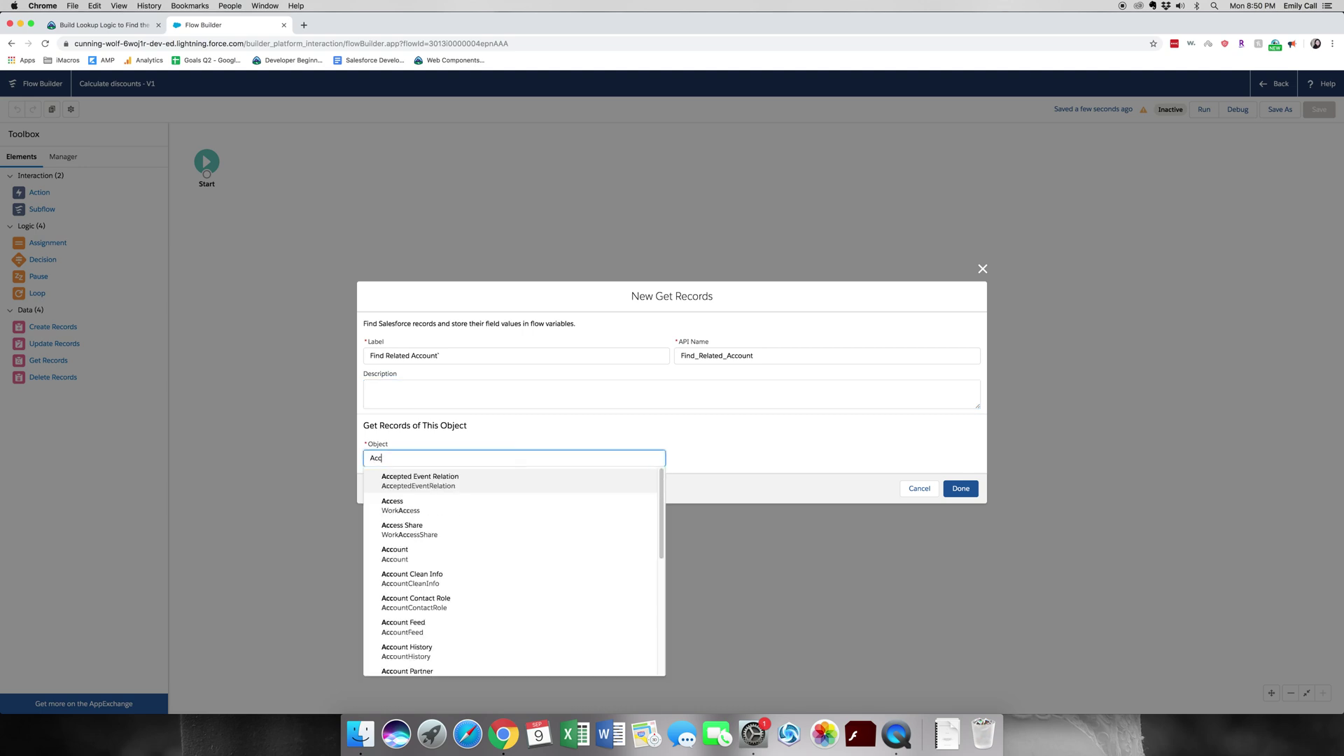
click(461, 558)
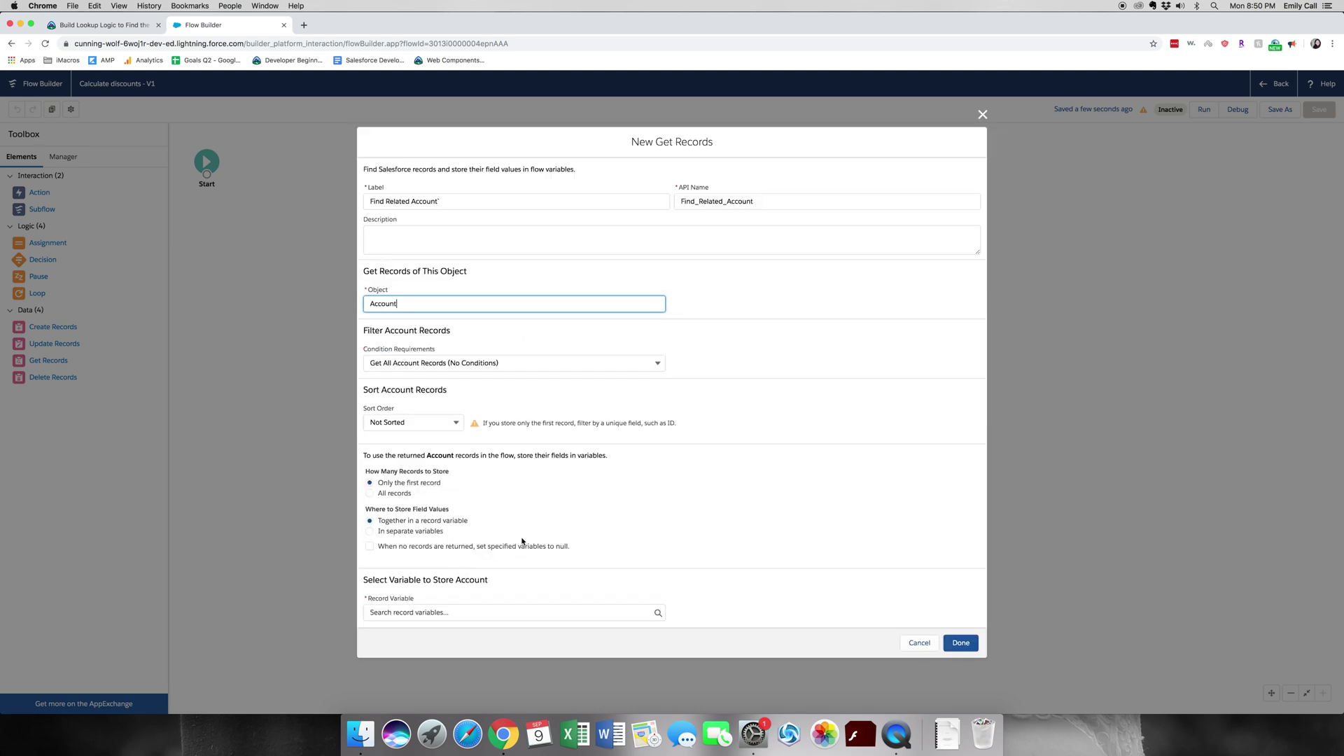
- Set the Account lookup to return records only when the condition Id Equals {!AccountId} is met
click(852, 330)
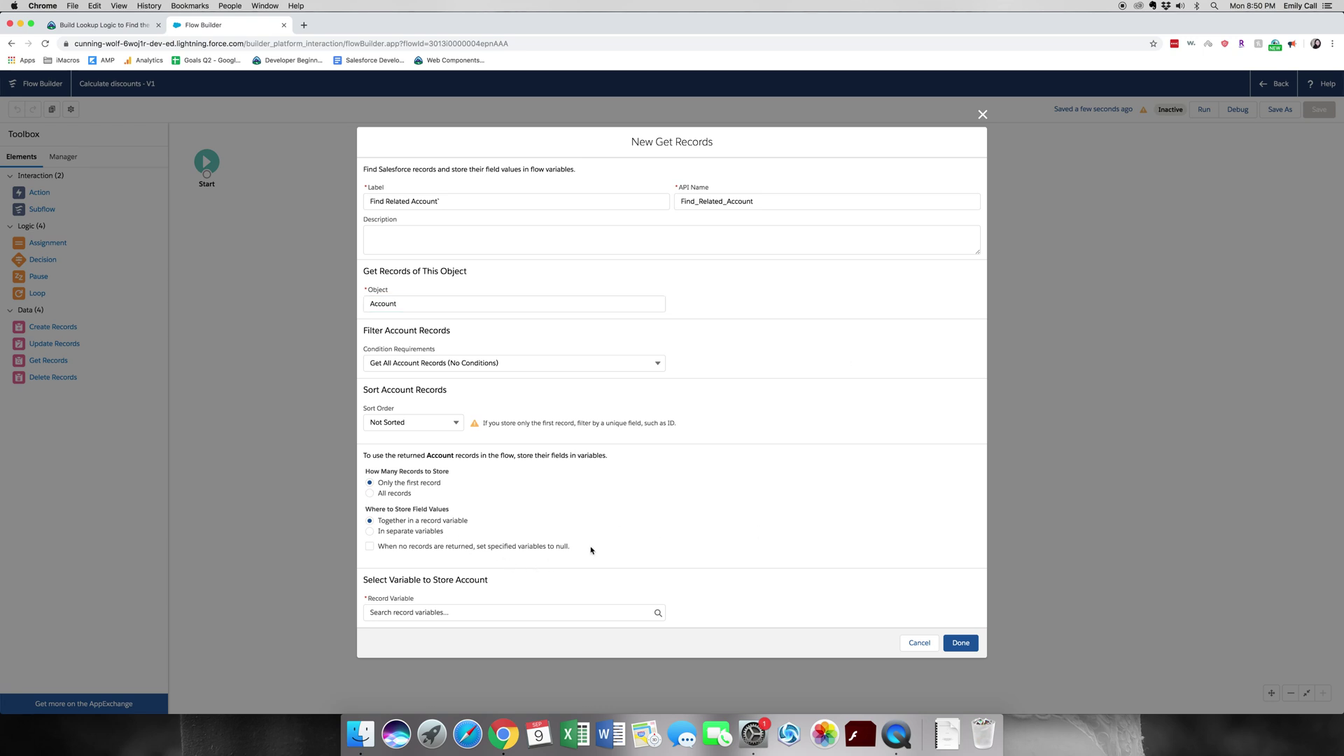
click(495, 362)
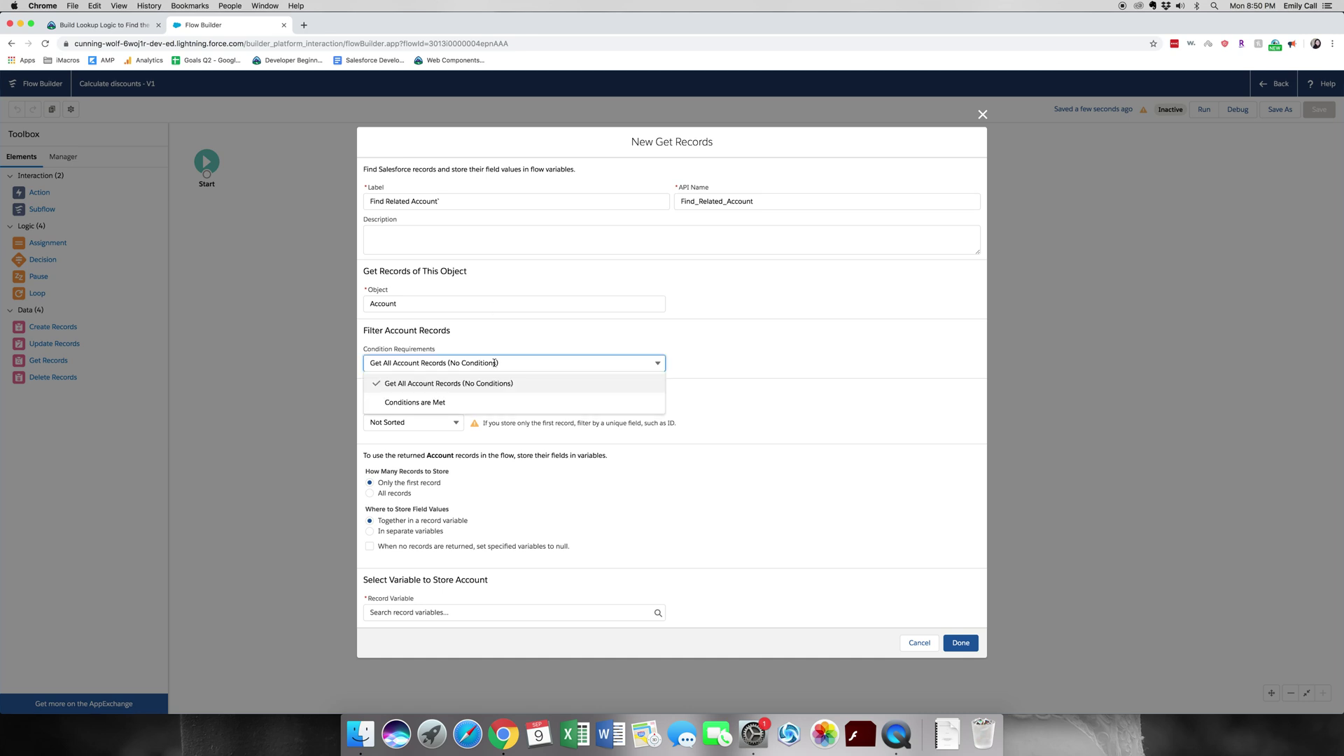
click(481, 398)
click(465, 365)
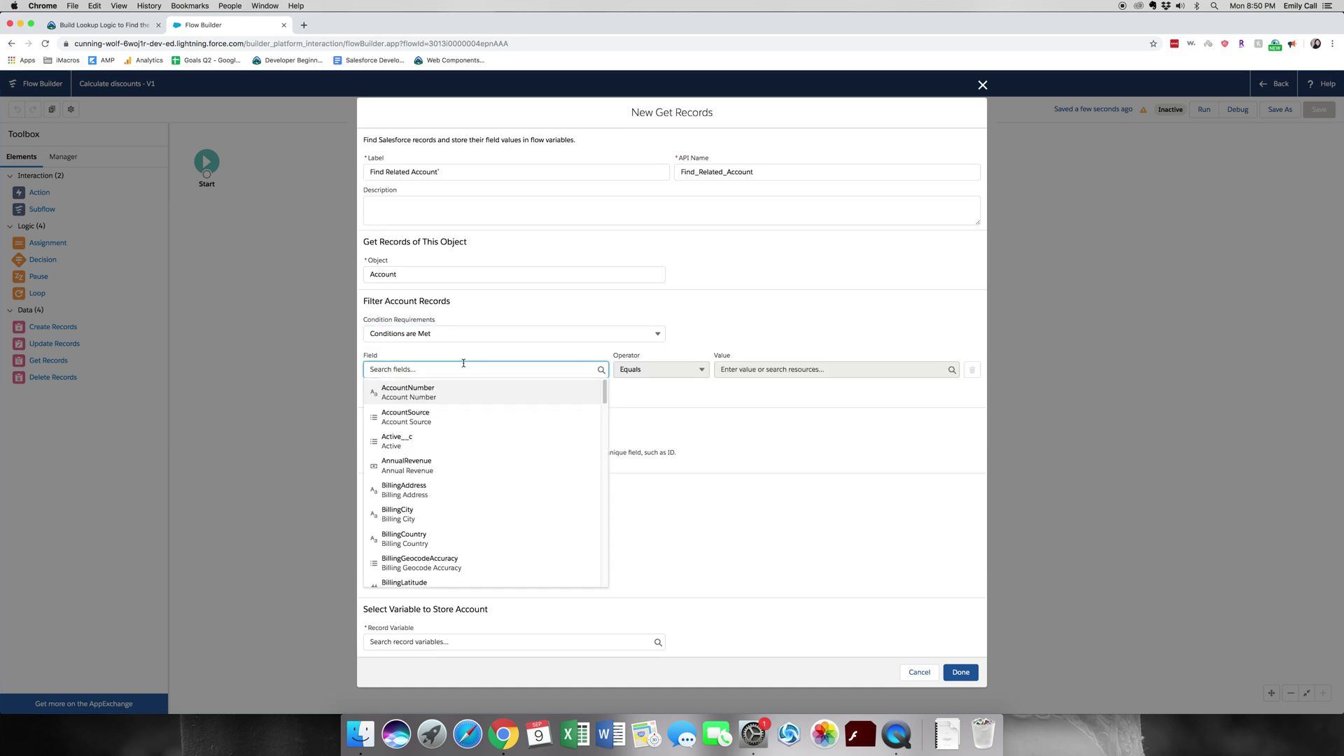
scroll(469, 507, down, 3)
text(Id)
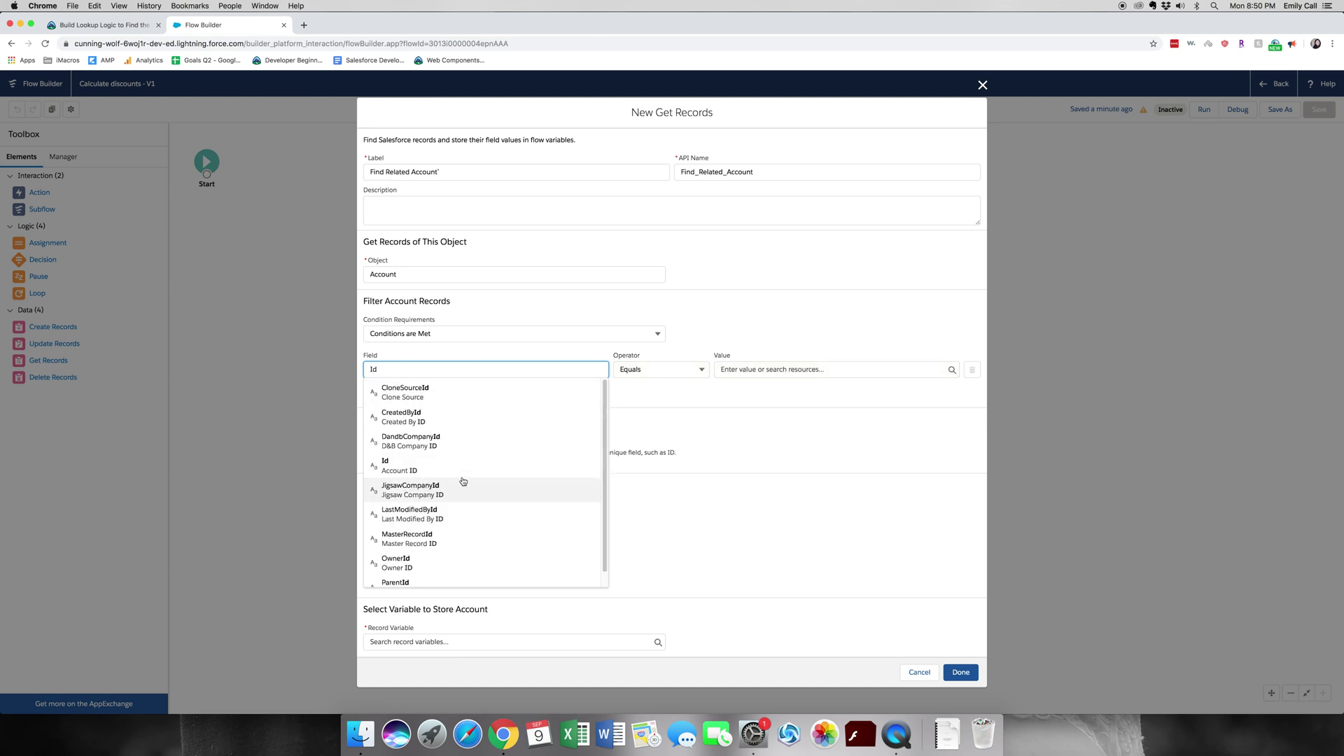
click(476, 466)
click(799, 371)
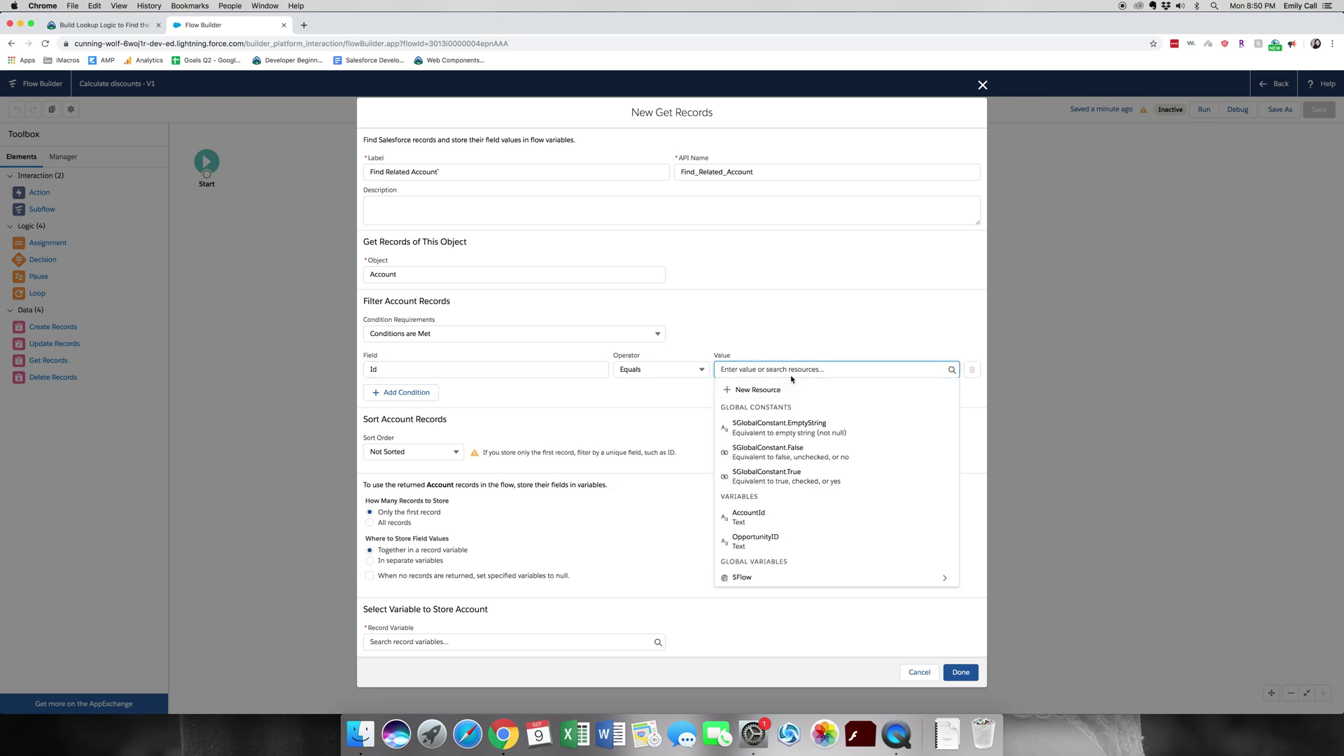
click(823, 518)
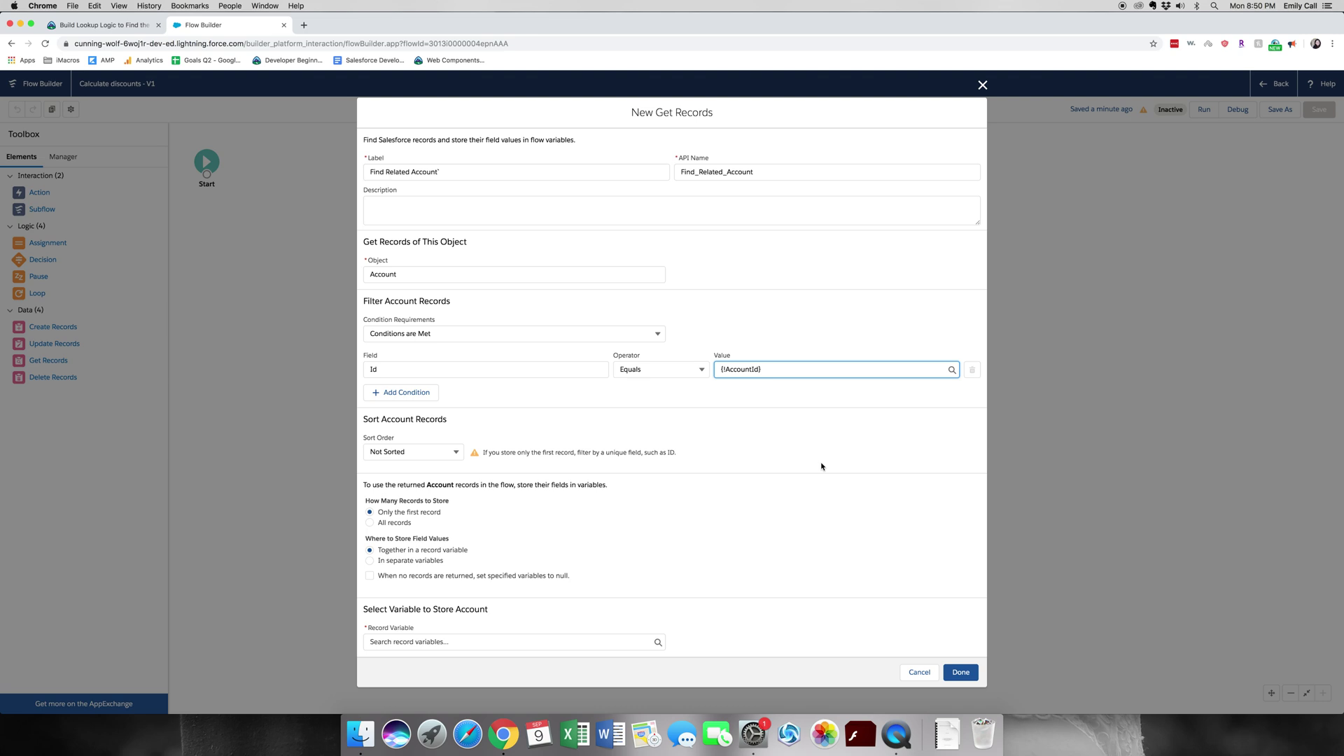
drag(765, 370, 719, 369)
click(638, 412)
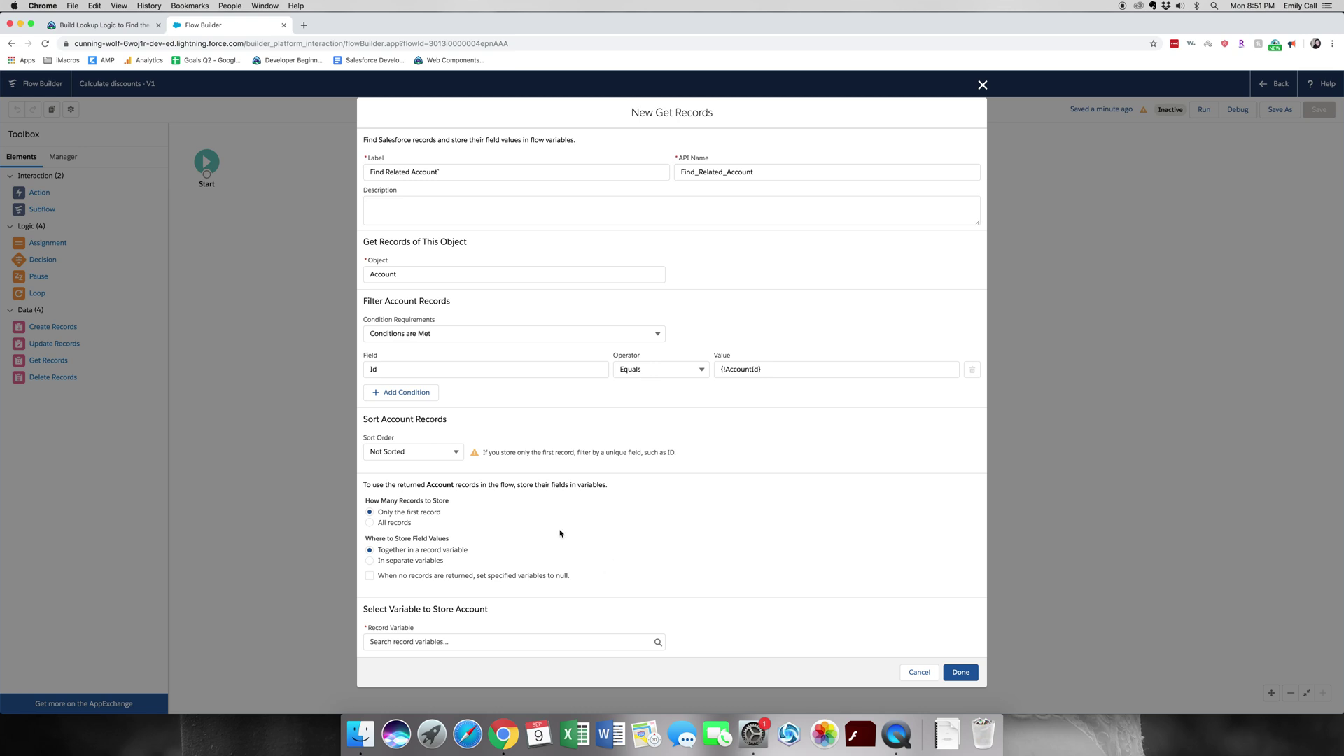
- Store the account's AnnualRevenue field in separate variables and begin a new resource for it
click(430, 562)
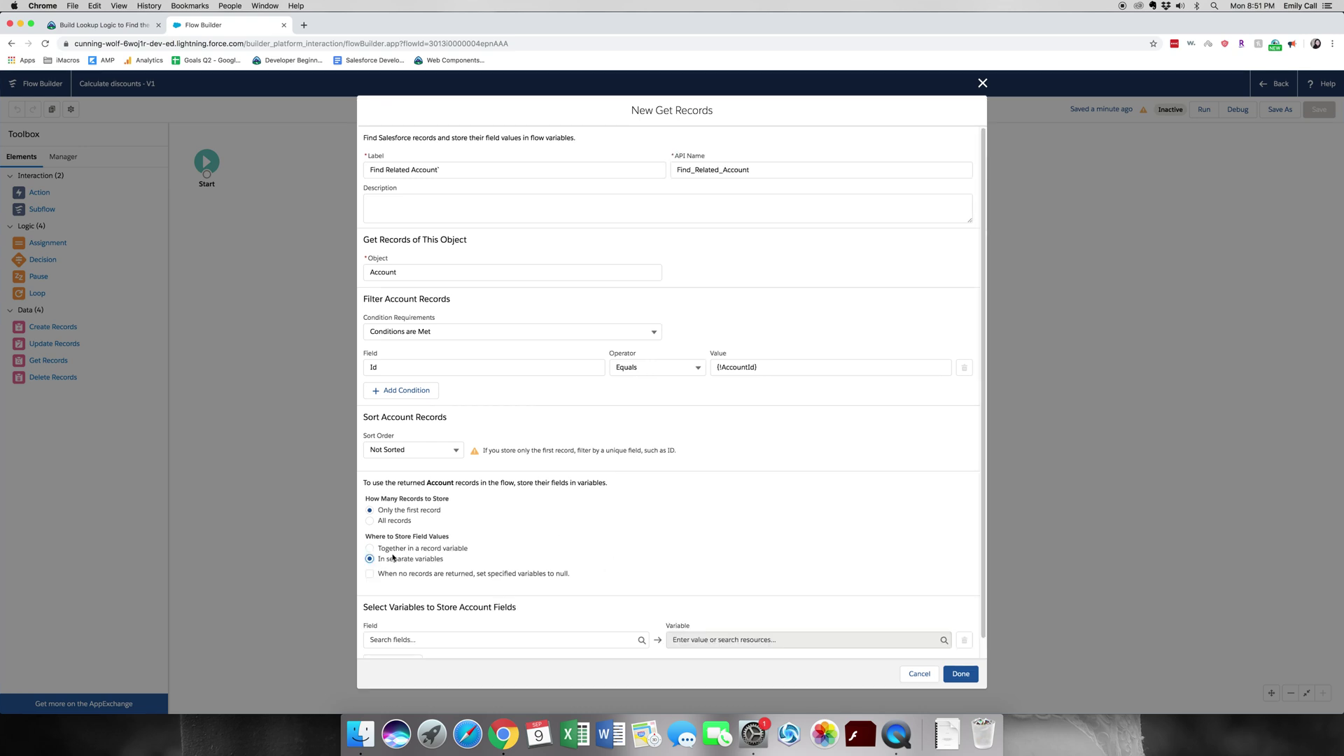
scroll(394, 558, down, 1)
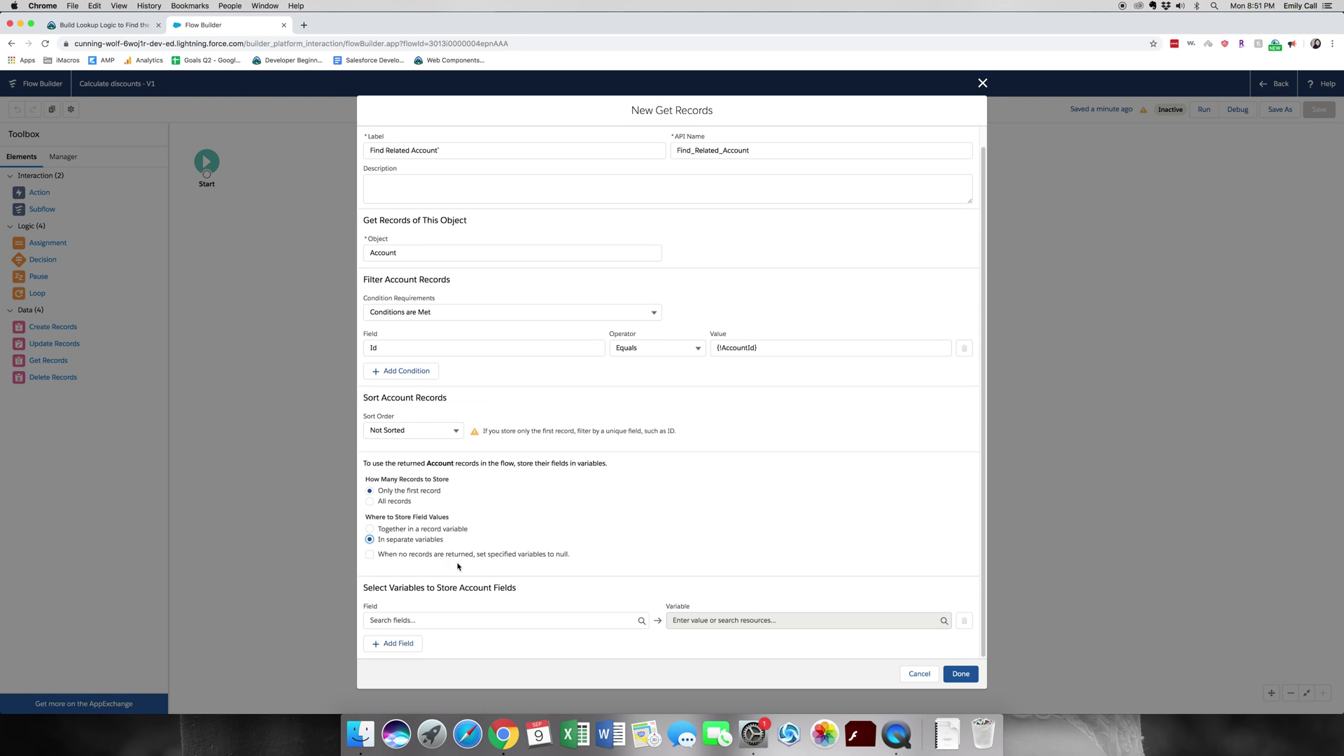
click(428, 620)
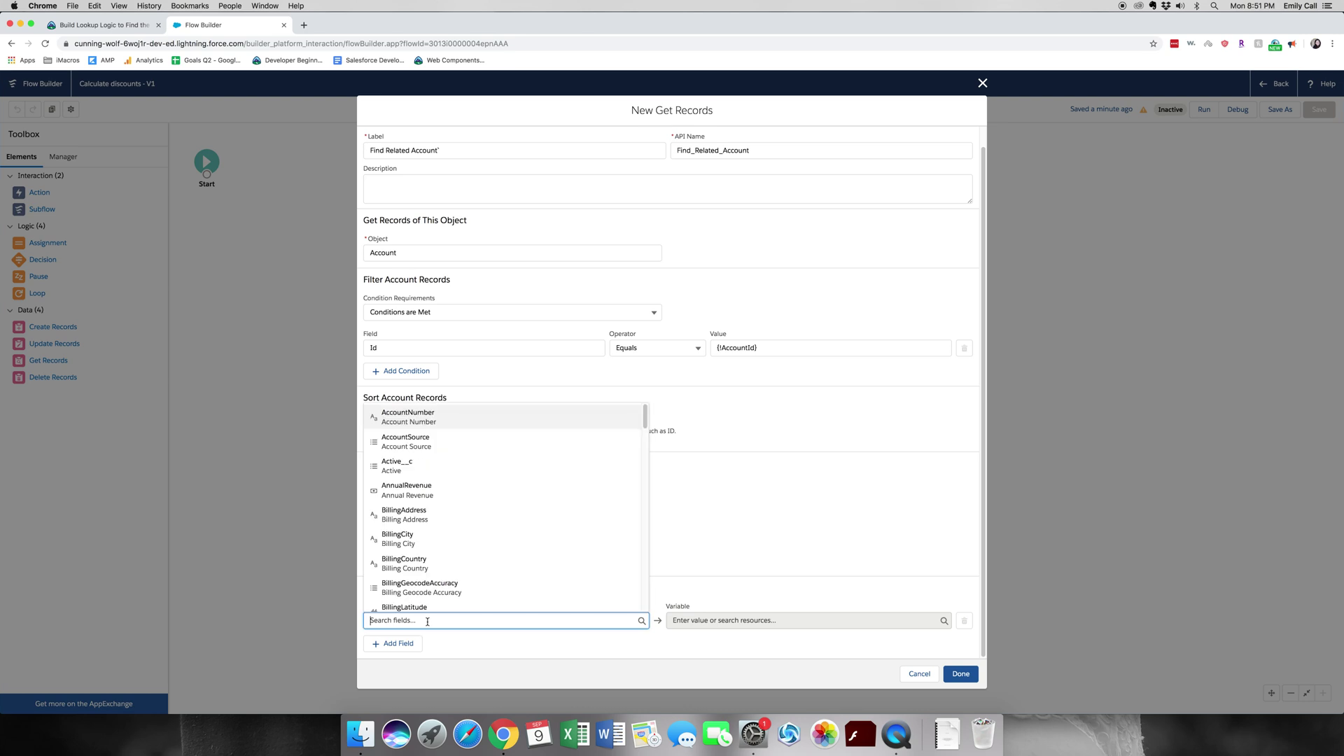
click(451, 493)
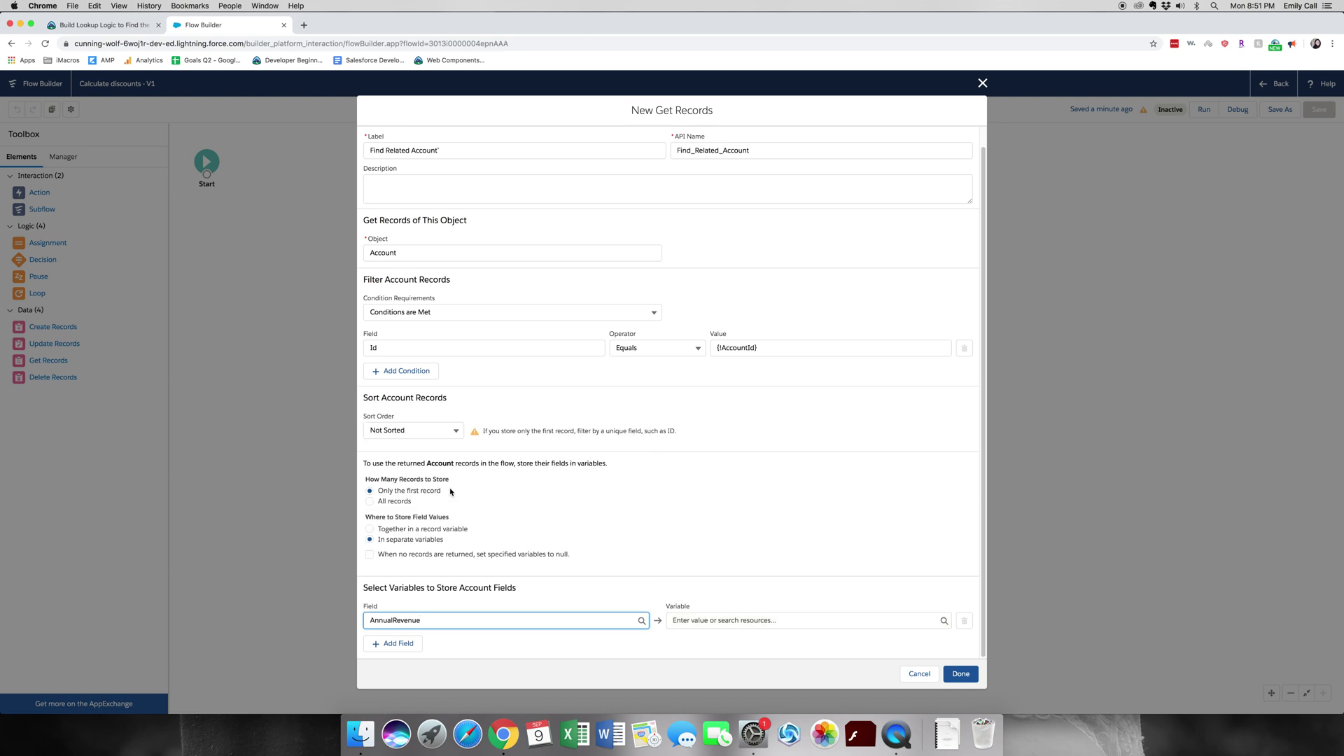
click(734, 620)
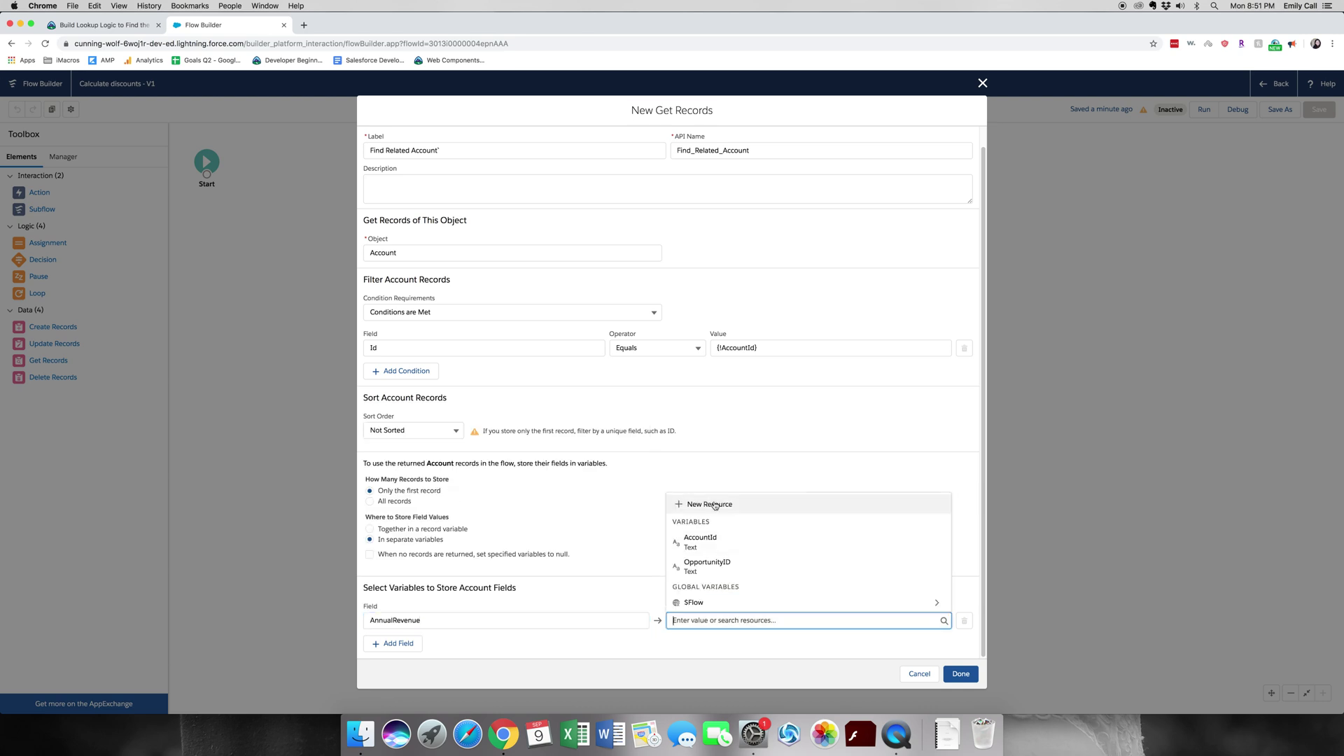
click(714, 504)
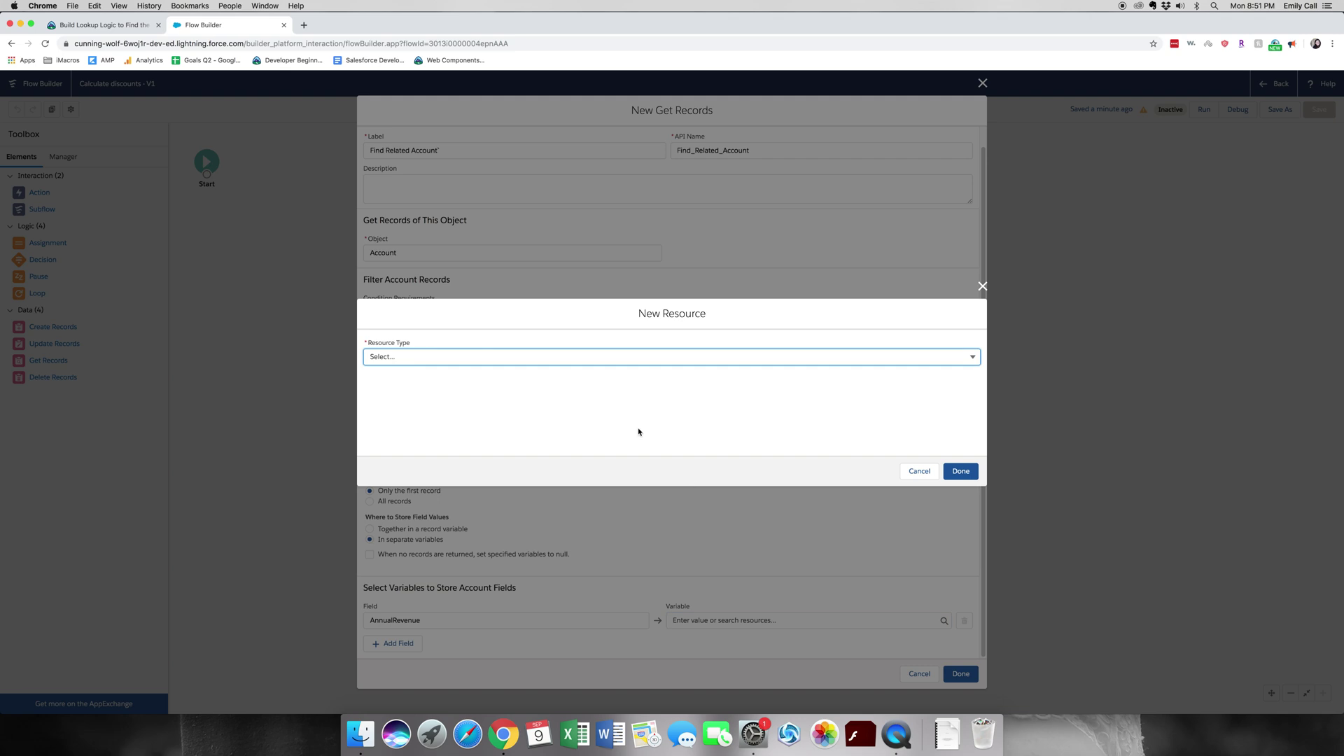
- Make the new resource a Variable named AccountRevenue
click(586, 358)
click(553, 377)
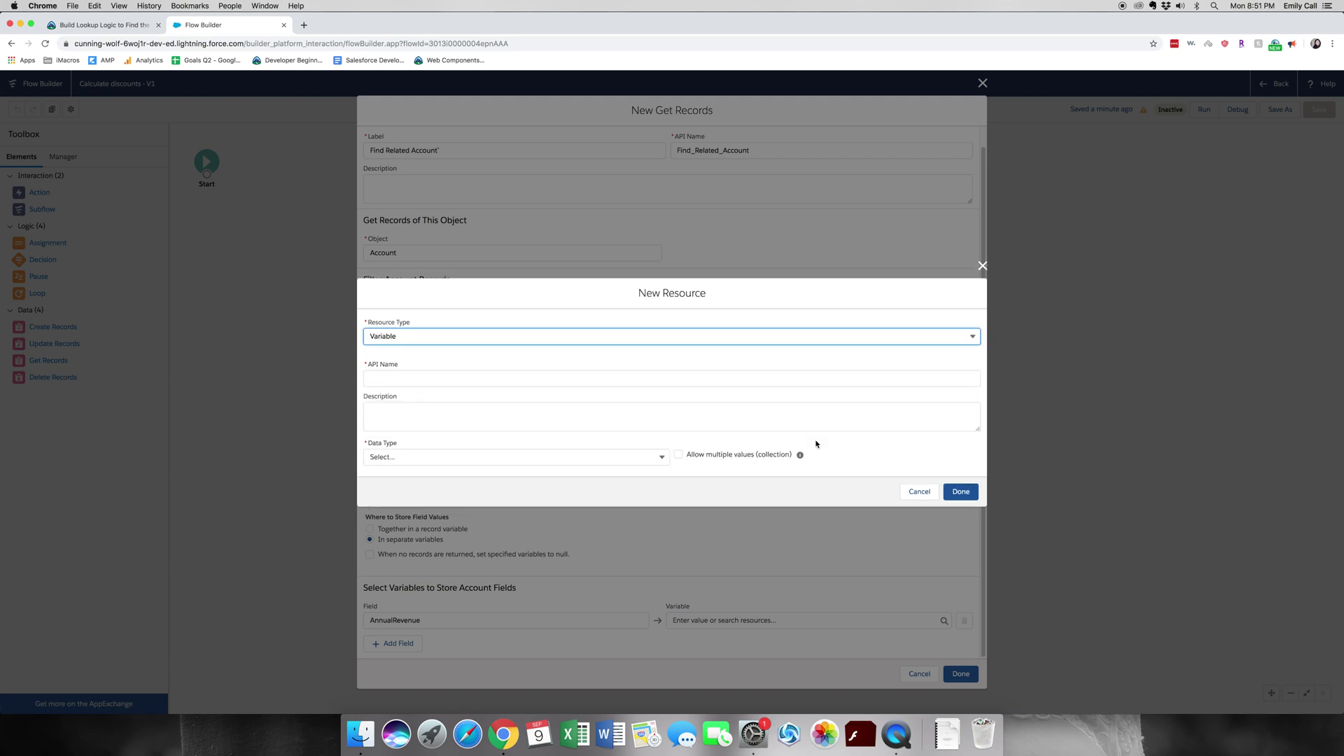
click(441, 385)
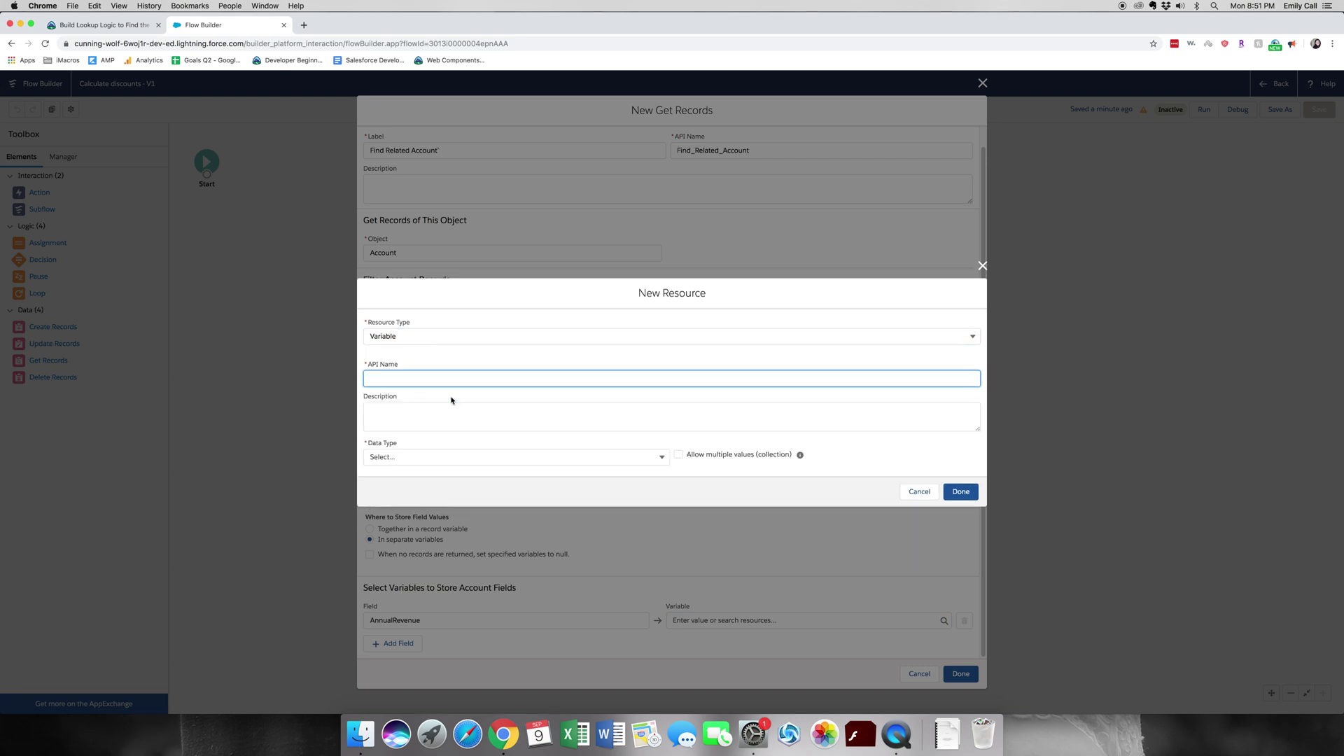
text(Account Revencue)
key(BackSpace)
key(BackSpace)
key(BackSpace)
text(ue)
- Give AccountRevenue data type Currency with 0 decimal places, available for input and output
click(371, 412)
key(Tab)
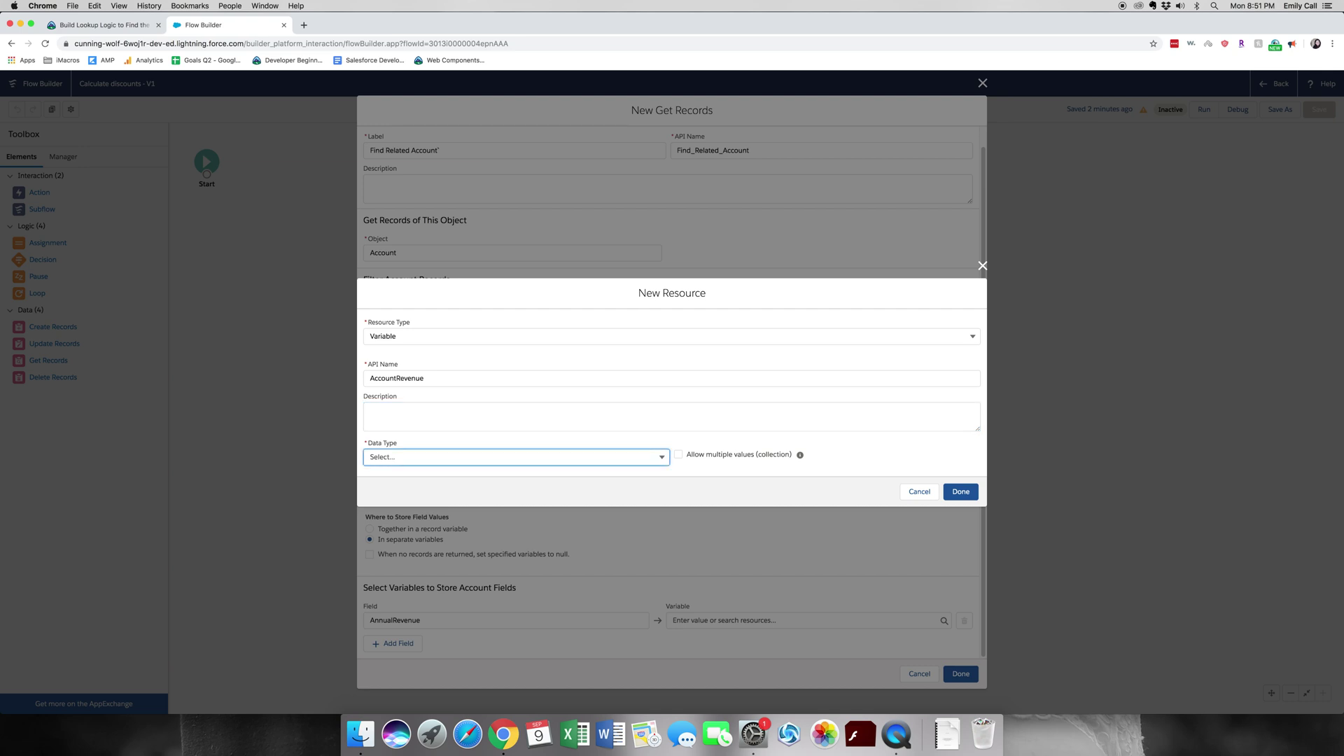
click(494, 462)
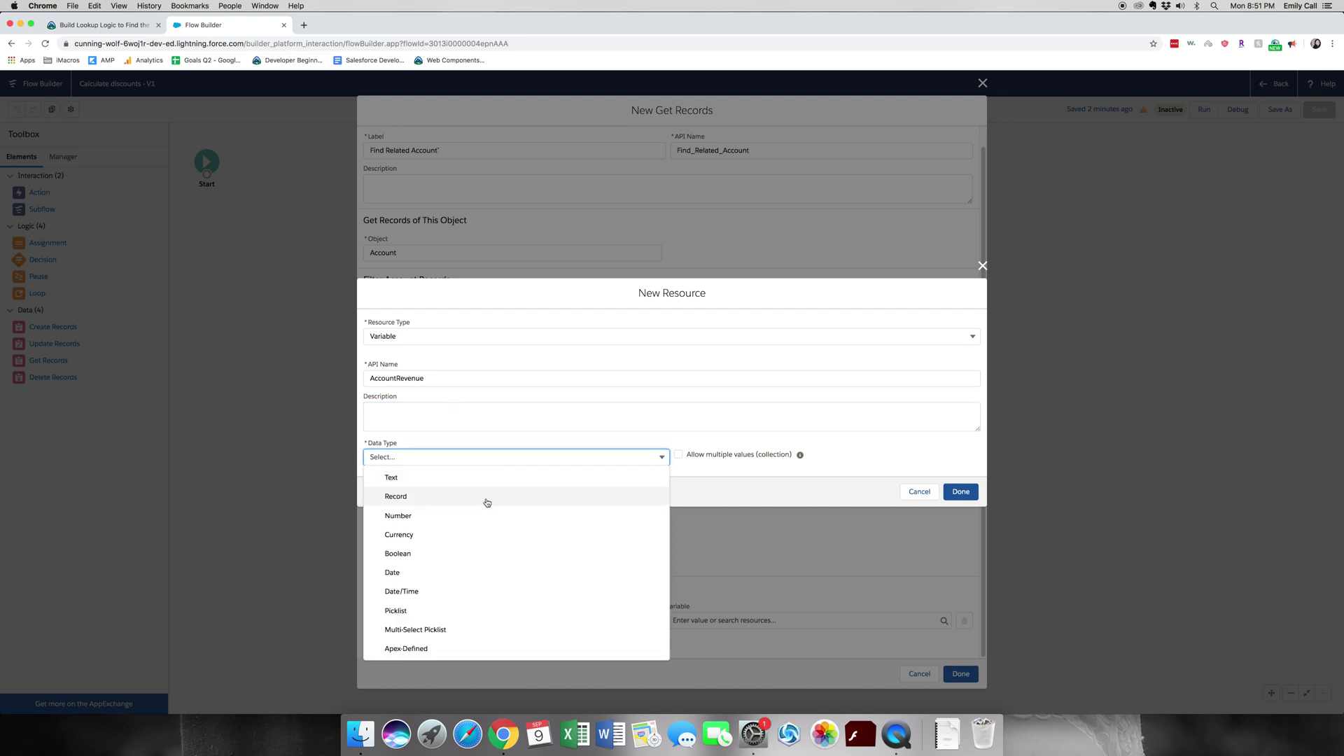
click(452, 535)
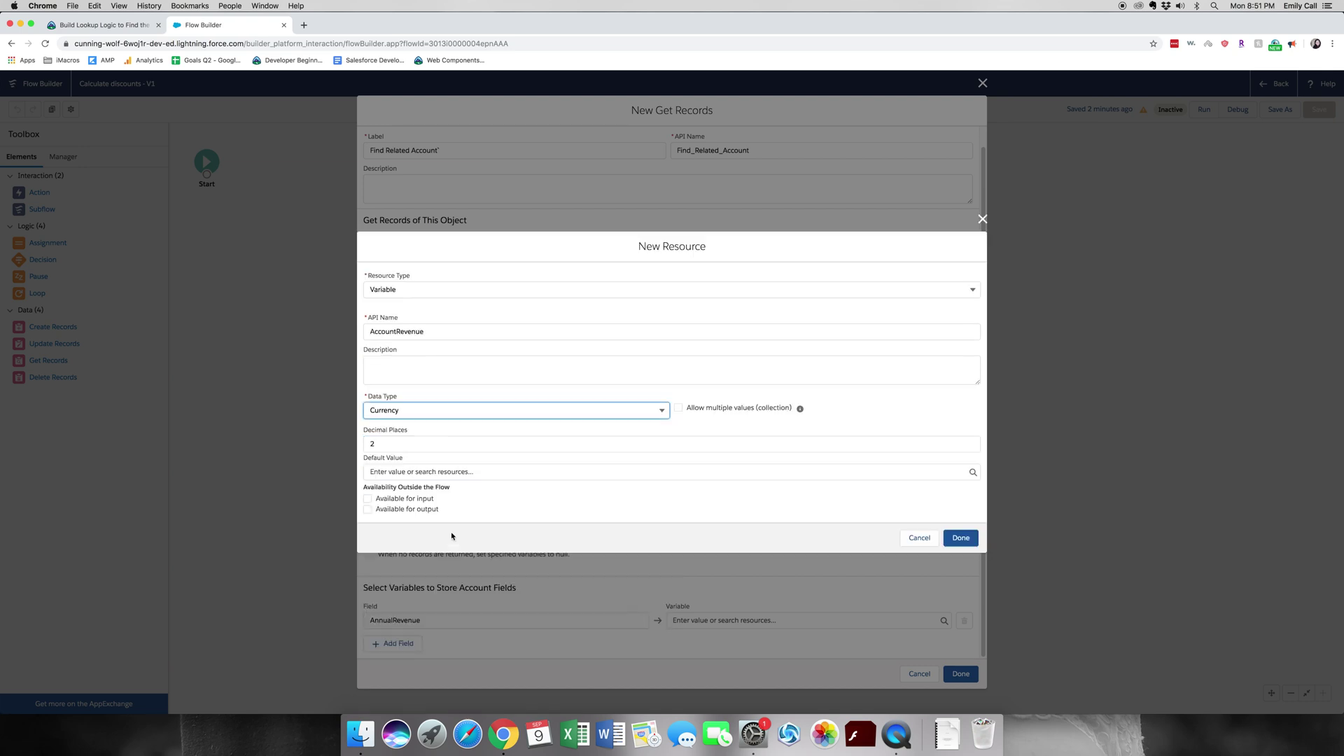
click(451, 447)
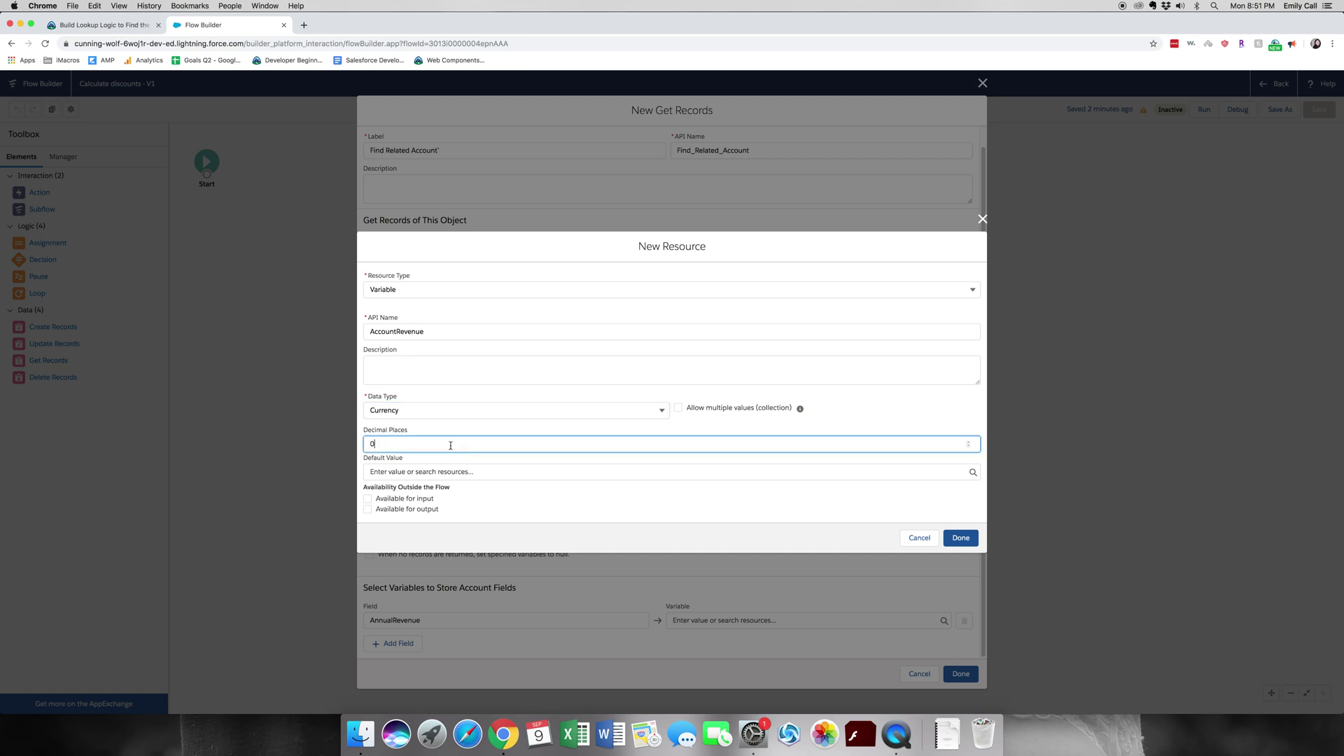
click(506, 516)
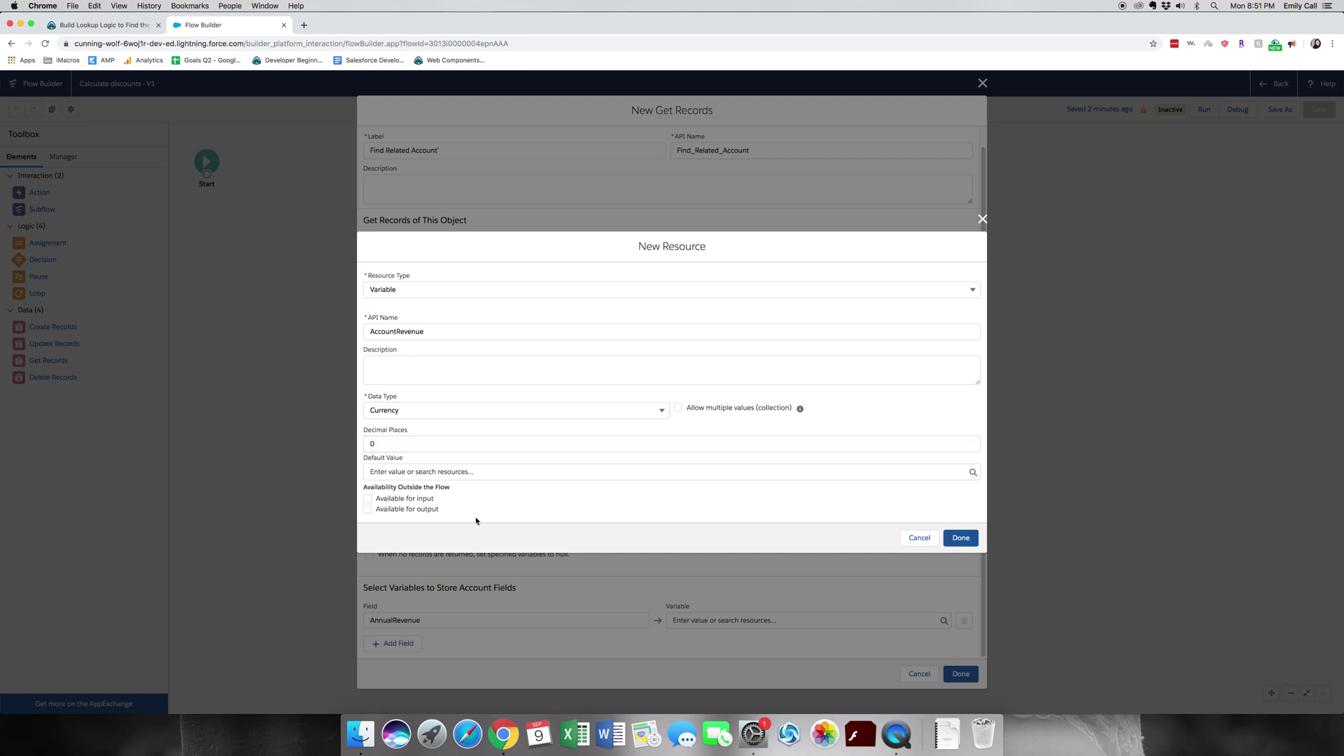
click(368, 500)
click(368, 510)
- In the Trailhead tutorial's variable table, highlight the AccountRevenue Description text
click(70, 25)
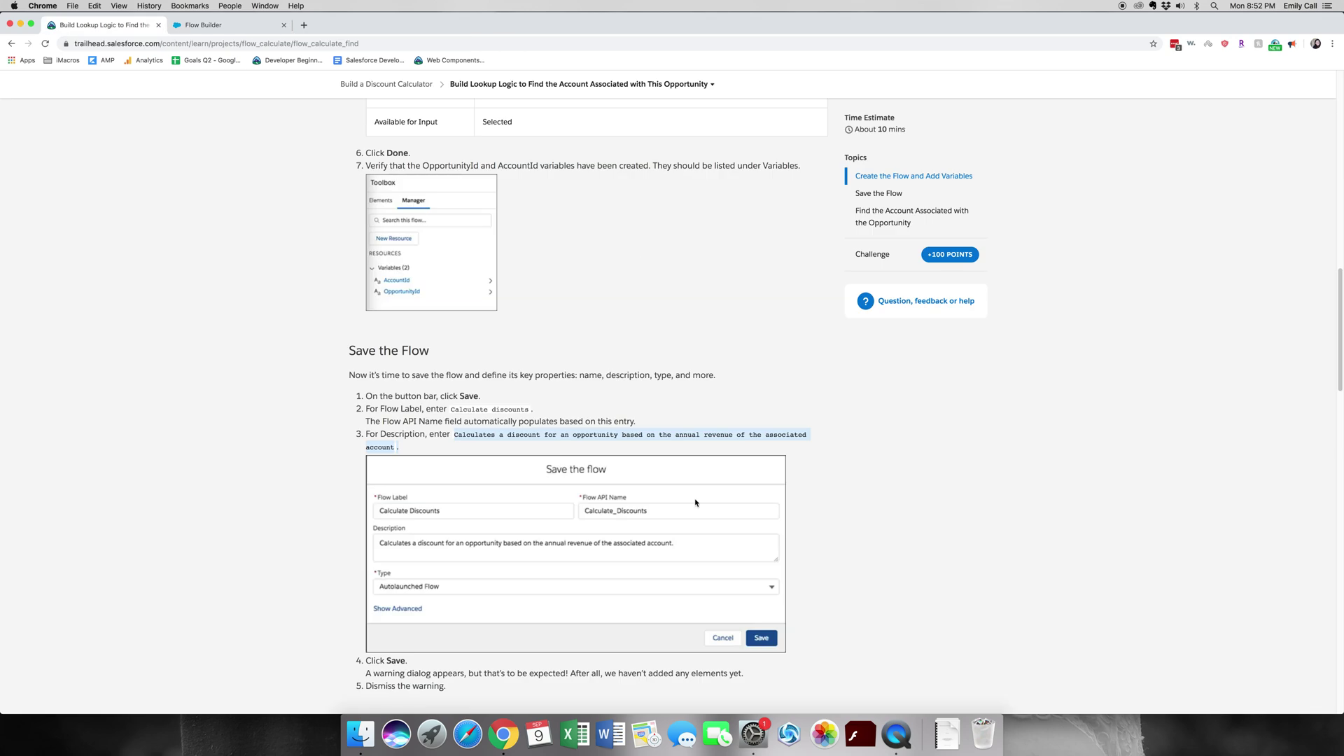
scroll(657, 579, down, 10)
scroll(656, 578, down, 5)
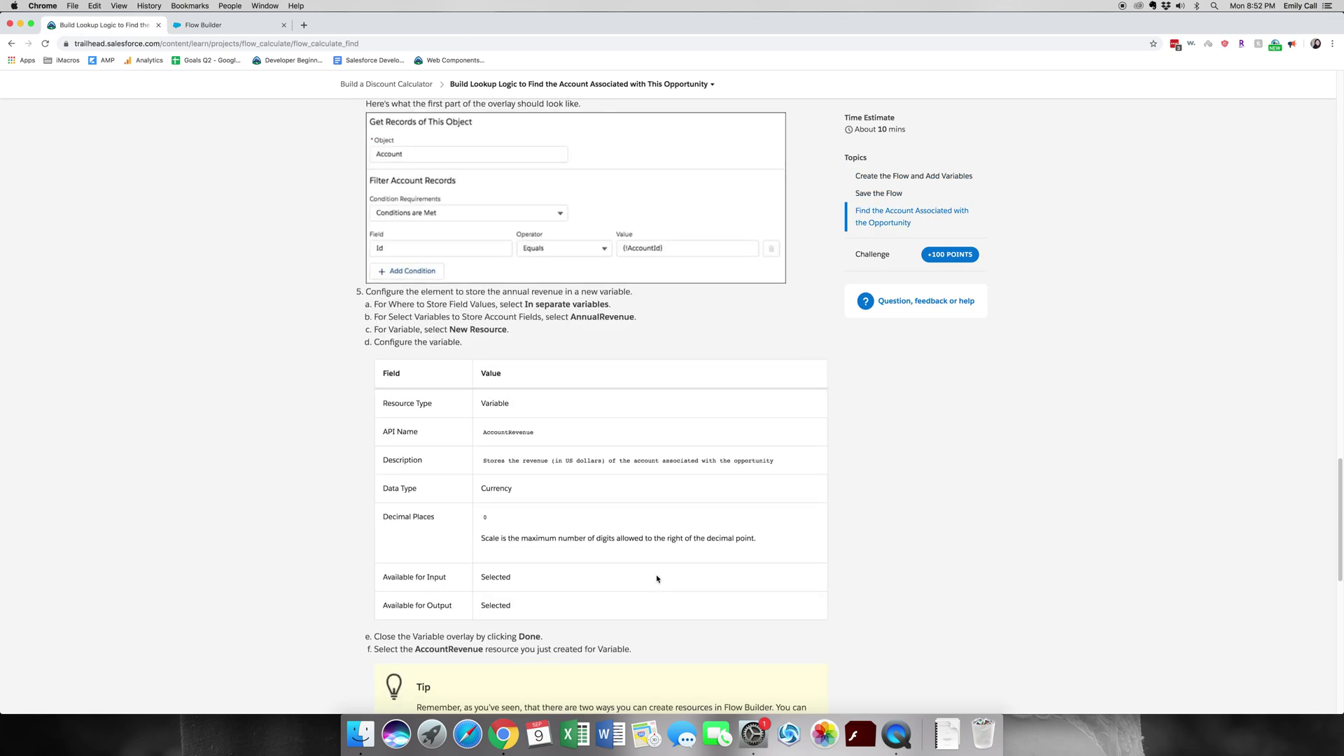
drag(794, 413, 475, 420)
key(super+c)
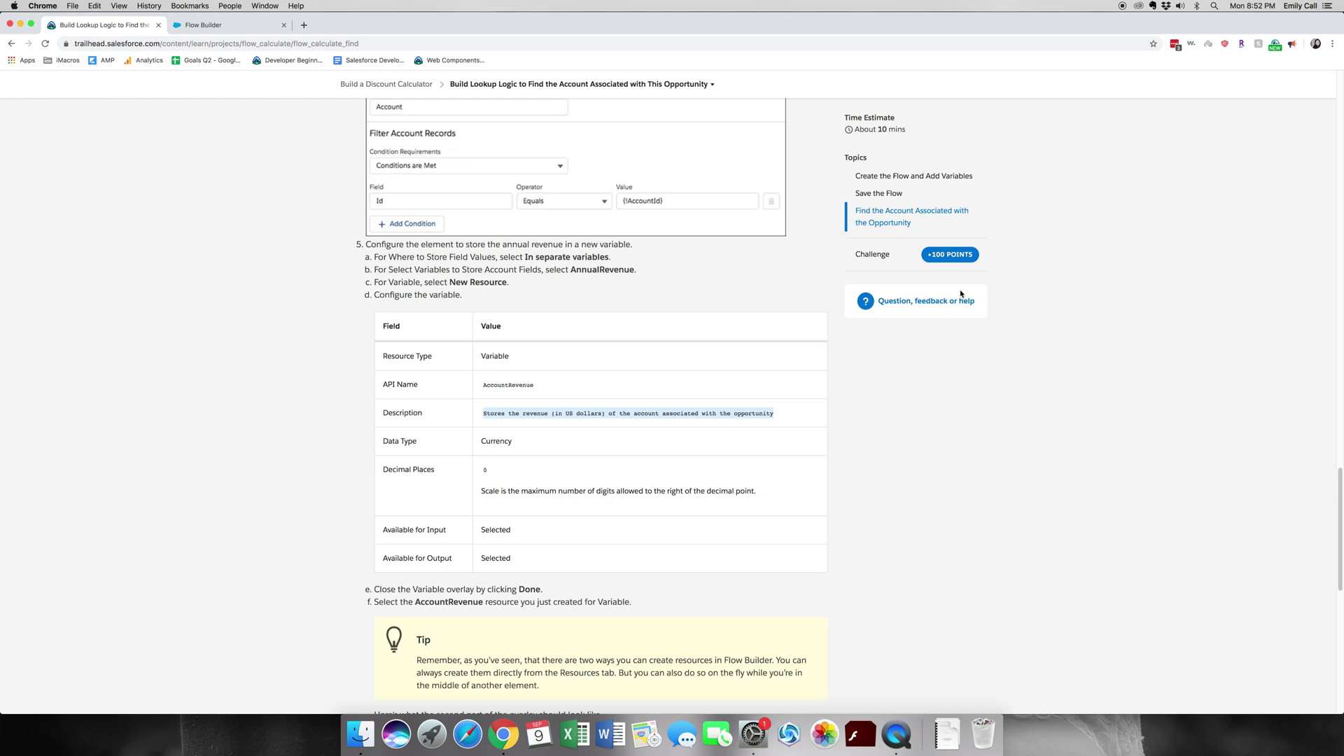
- Paste the copied description into AccountRevenue and create the variable
click(203, 25)
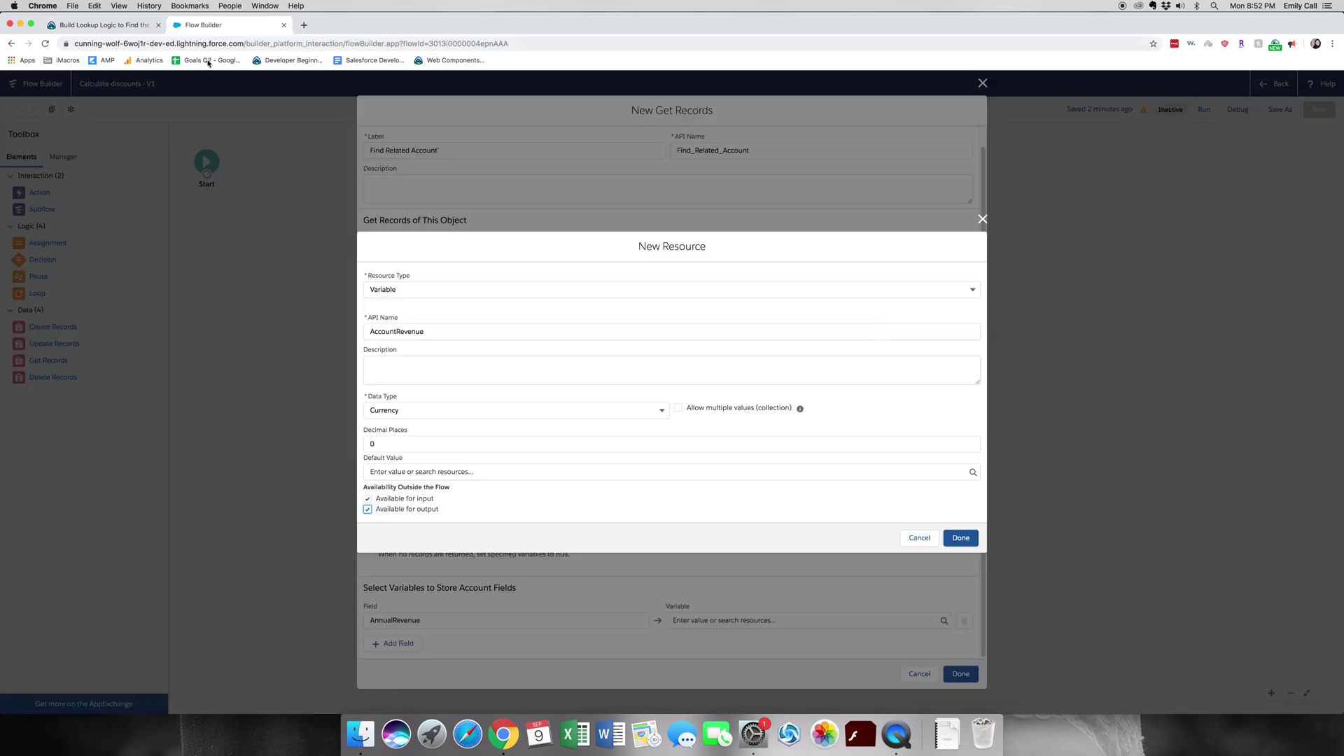
click(462, 370)
key(super+v)
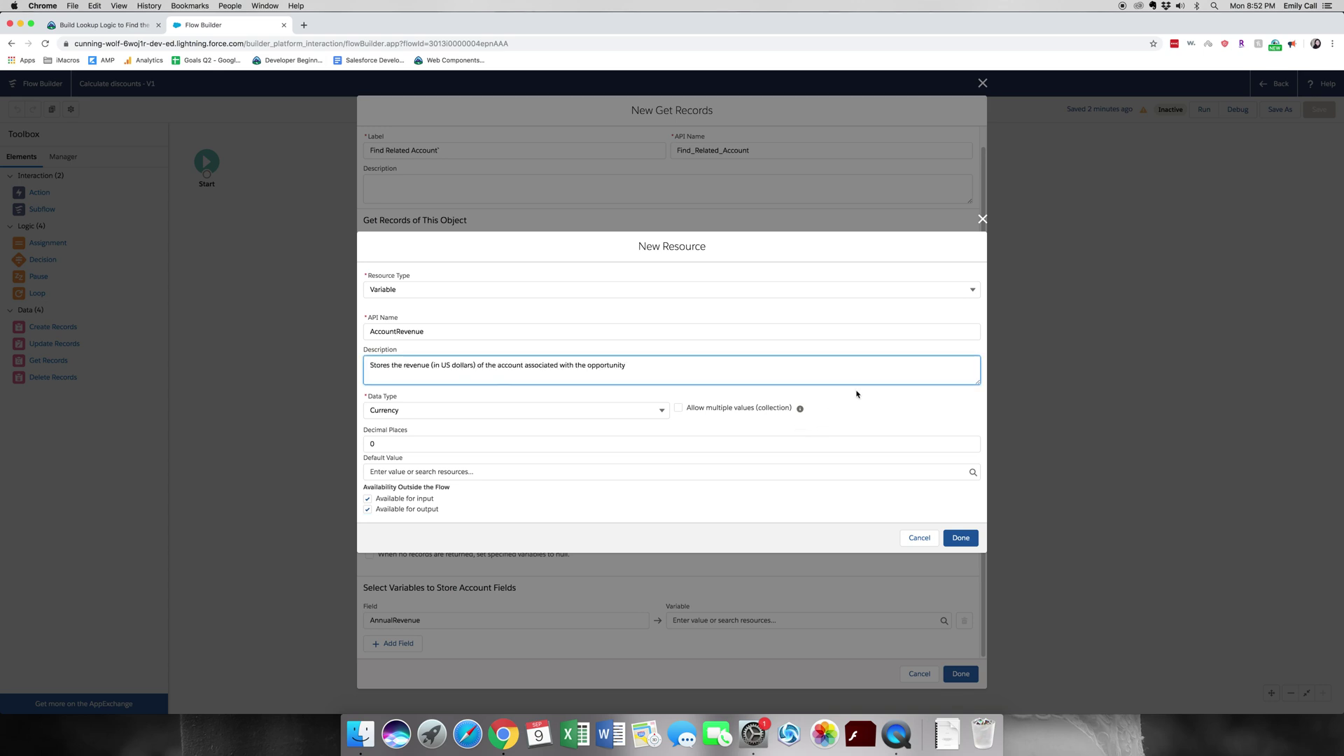
click(856, 395)
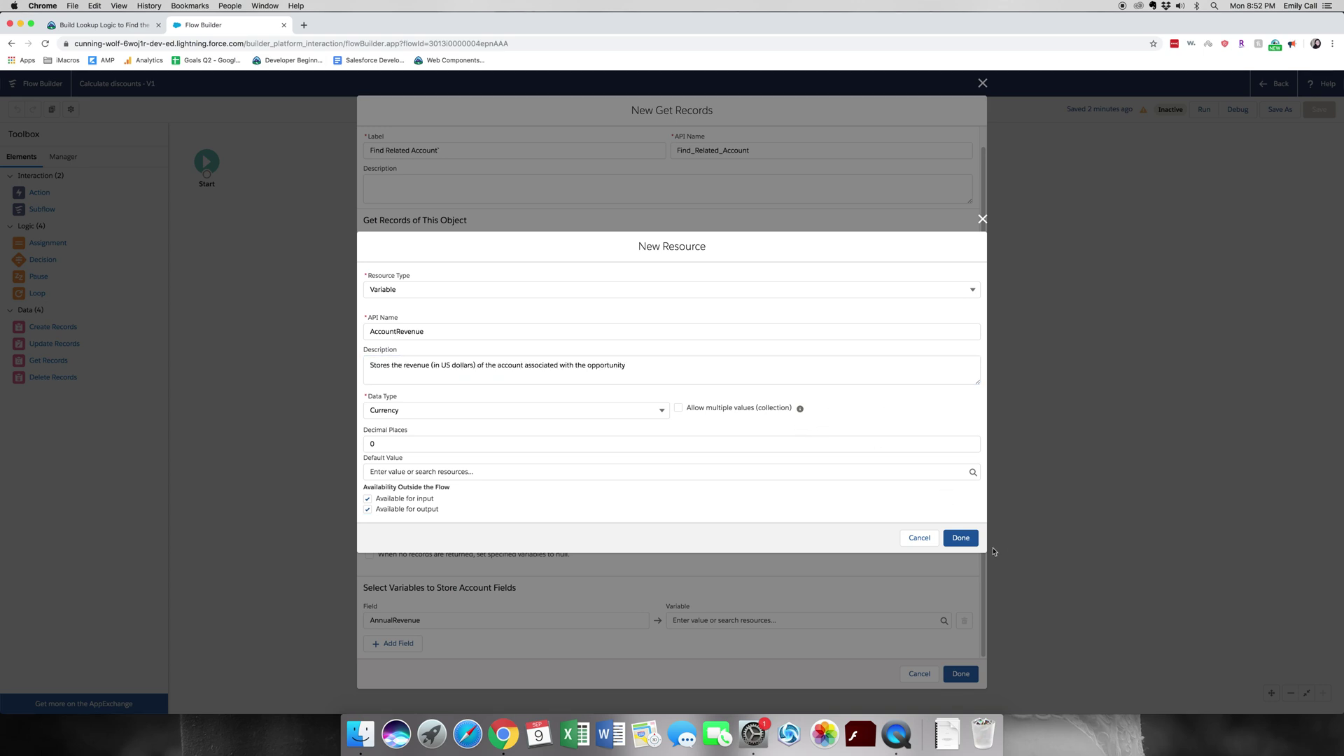
click(961, 538)
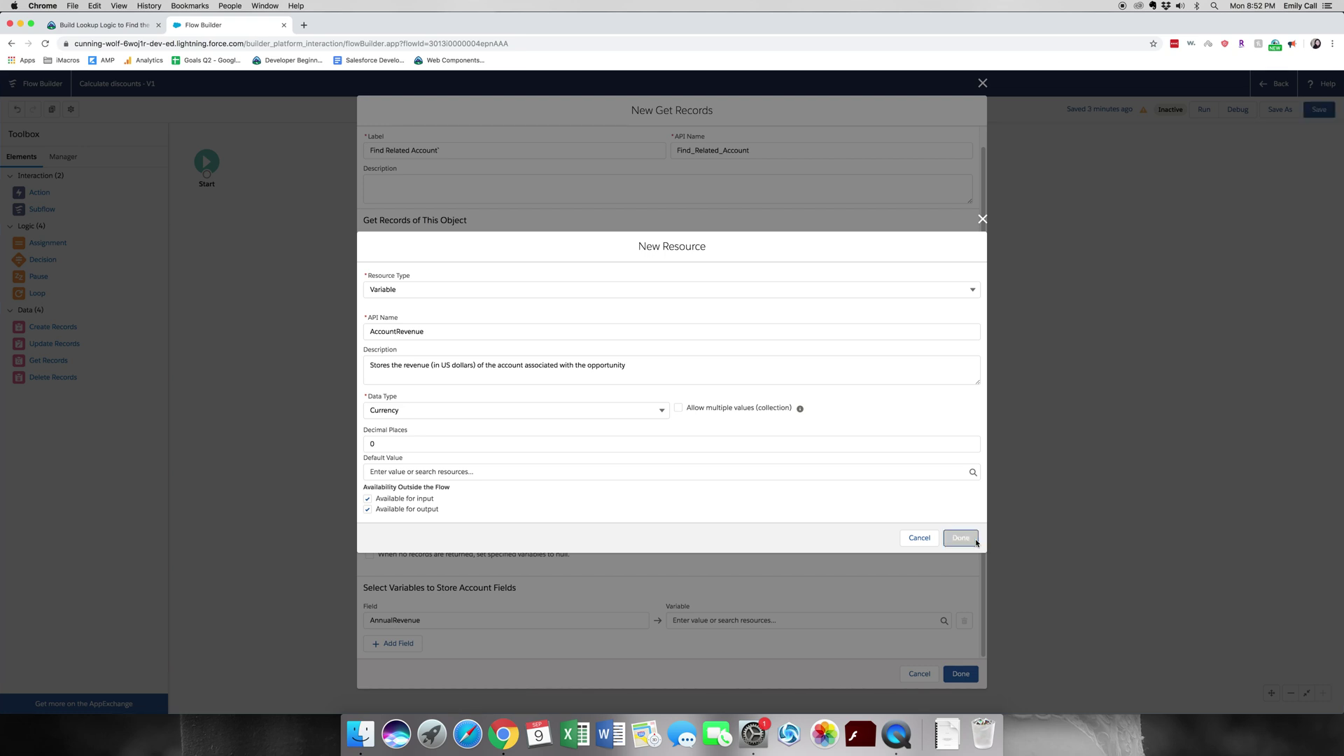
- Store AnnualRevenue in {!AccountRevenue} and finish the Find Related Account Get Records element
click(736, 622)
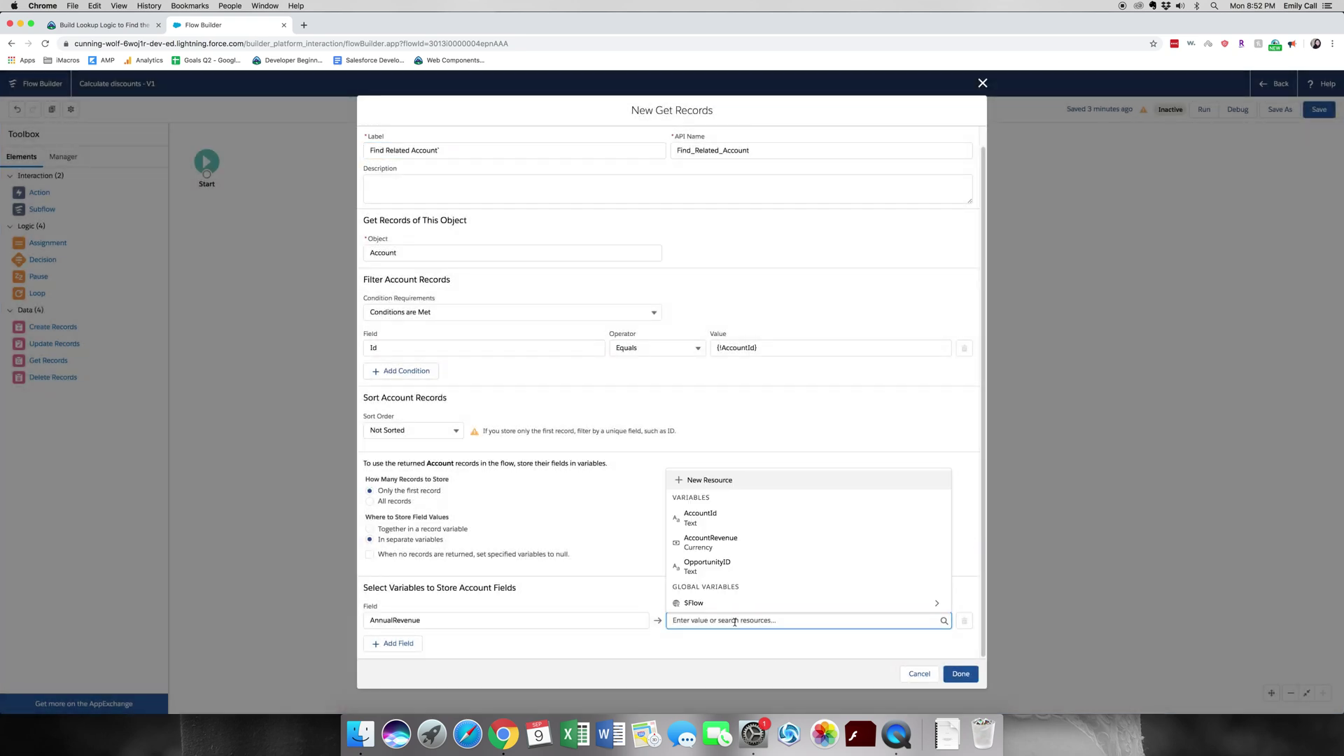
click(732, 550)
click(738, 570)
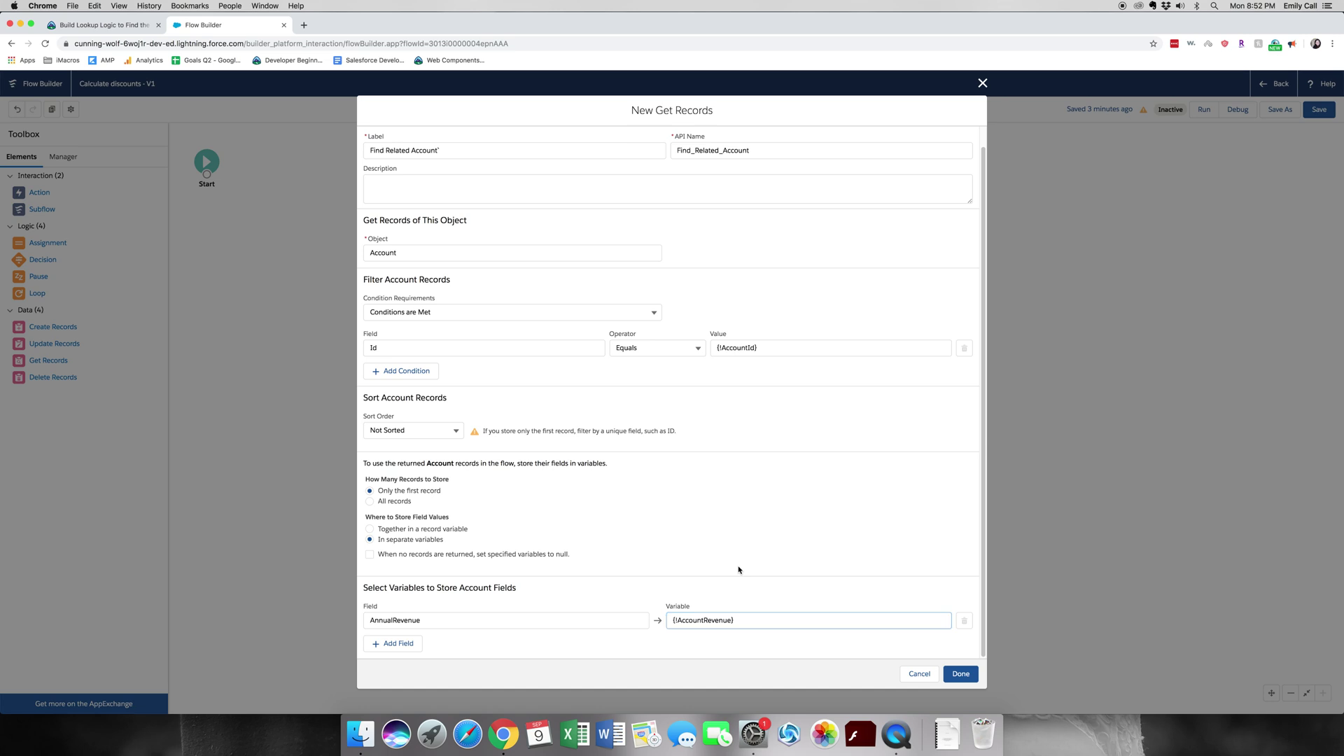
click(964, 674)
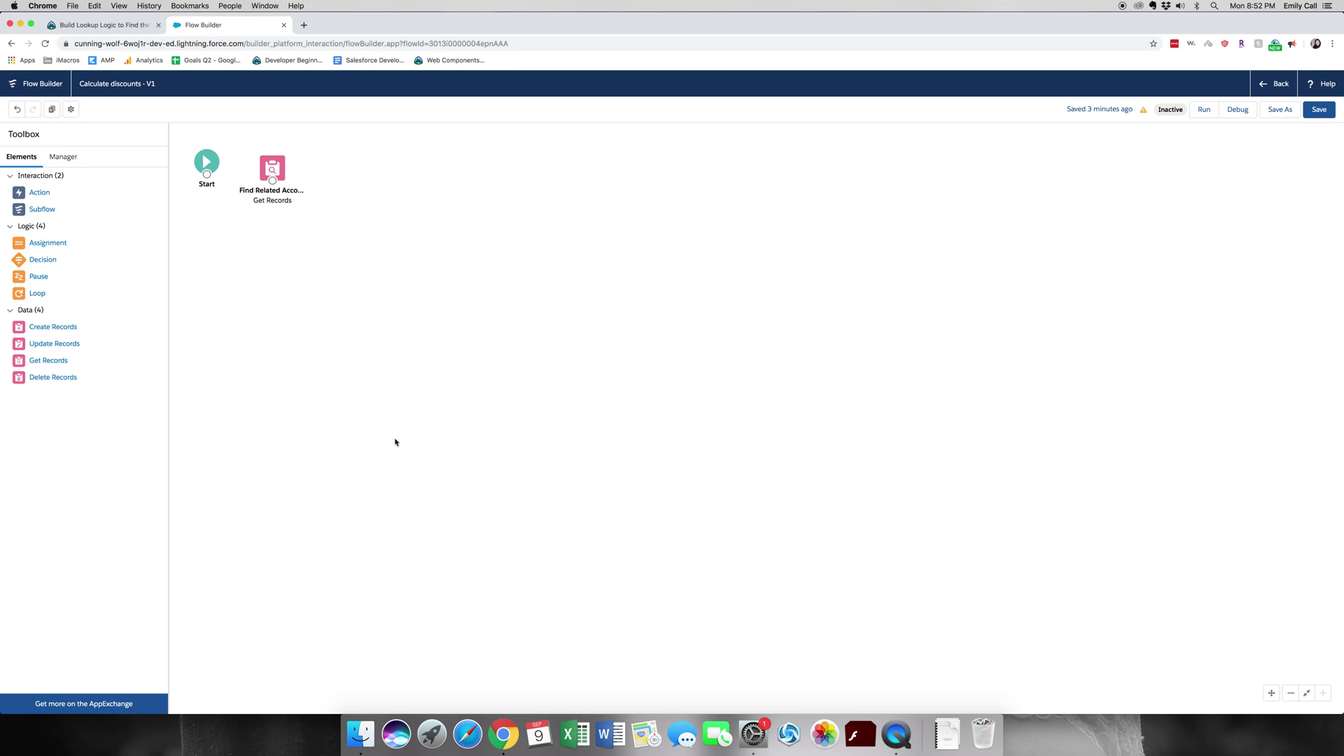
- Save the Calculate discounts flow, accepting its warnings
click(1330, 116)
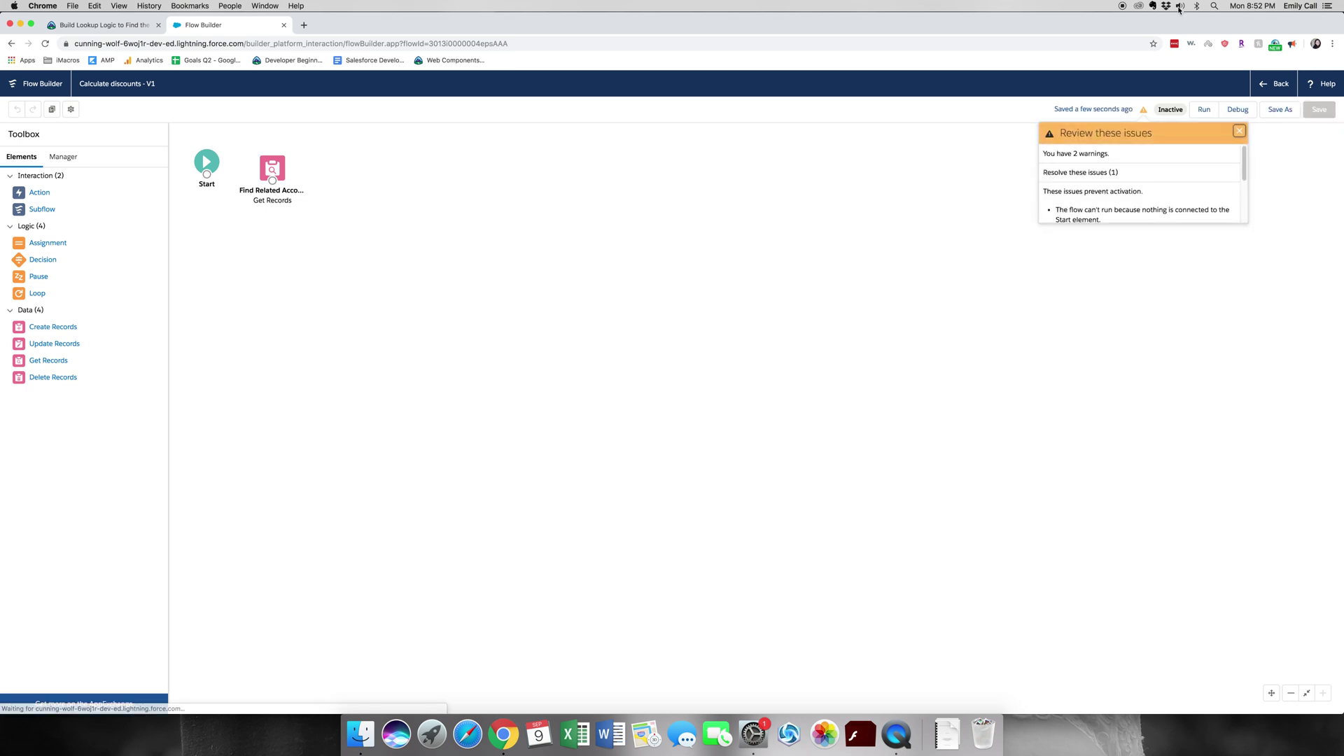
- Back in Trailhead, run 'Verify step to earn 100 points' for the lookup step
click(77, 26)
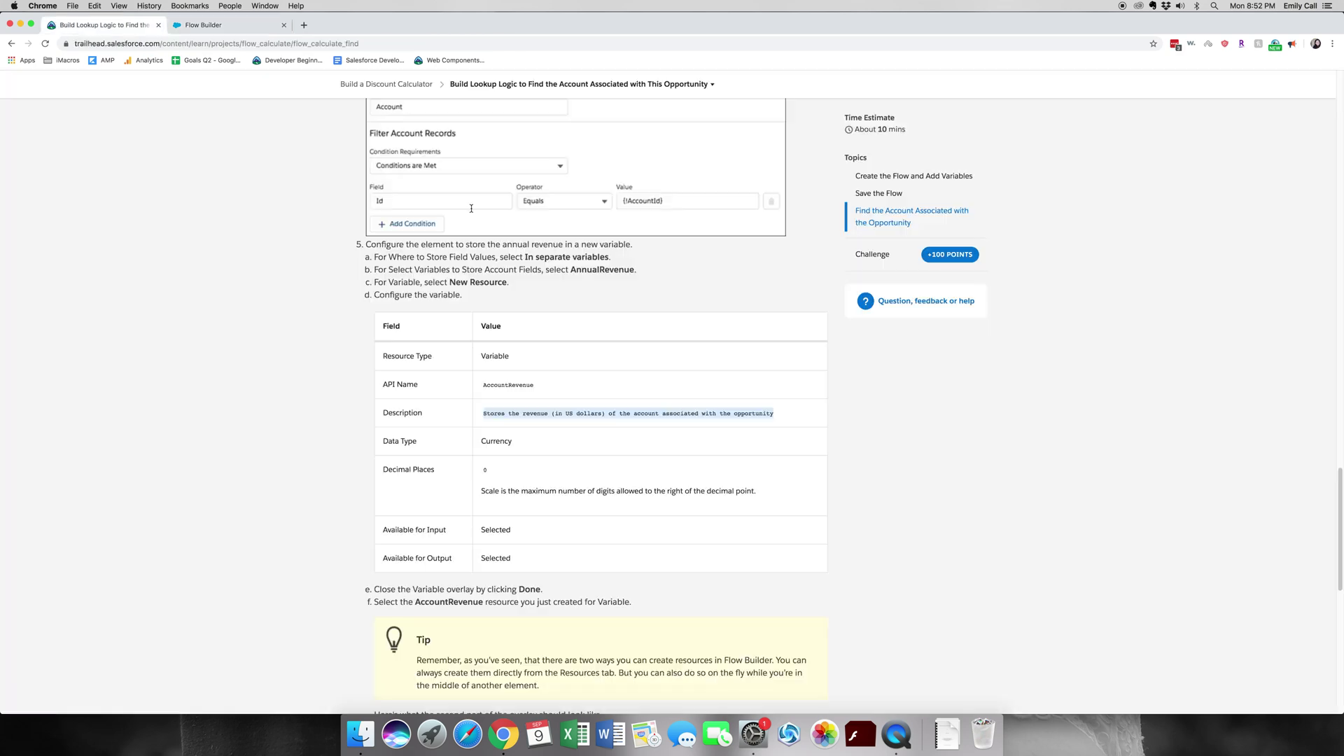
scroll(649, 410, down, 5)
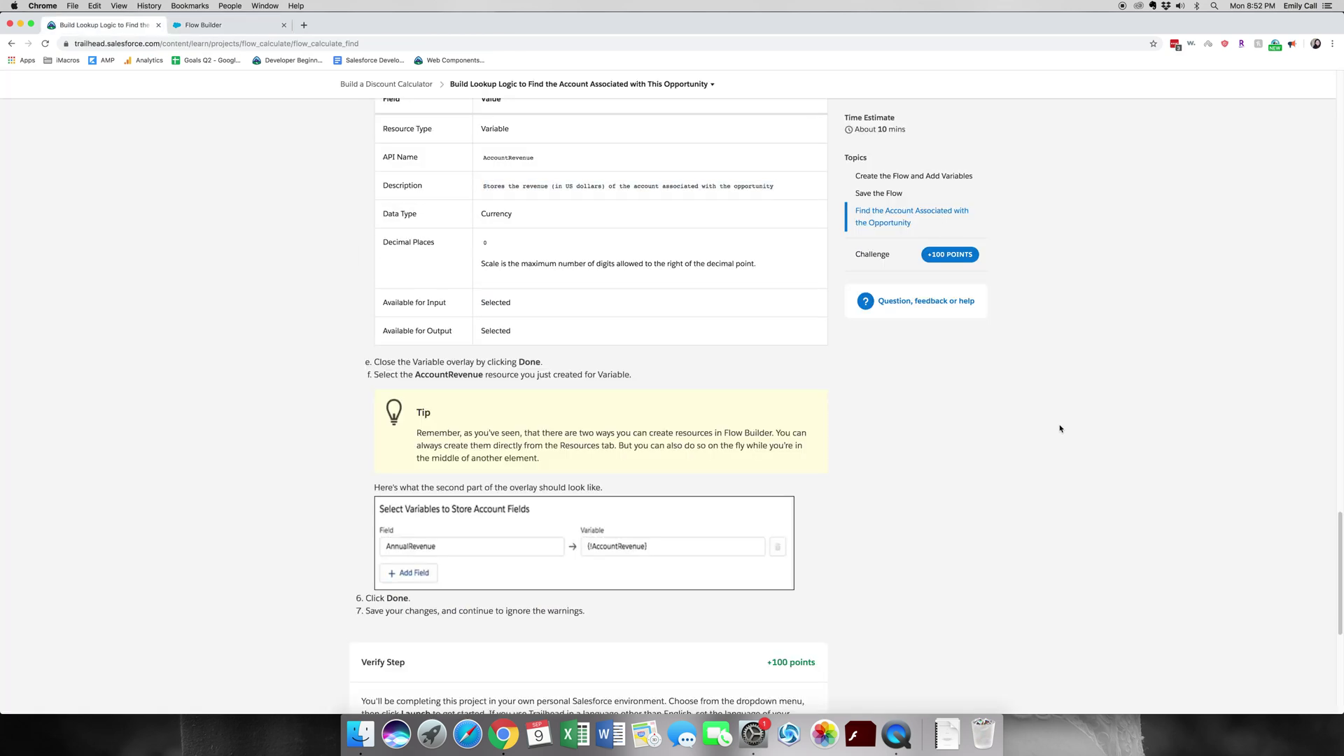
scroll(757, 488, down, 6)
scroll(651, 458, up, 2)
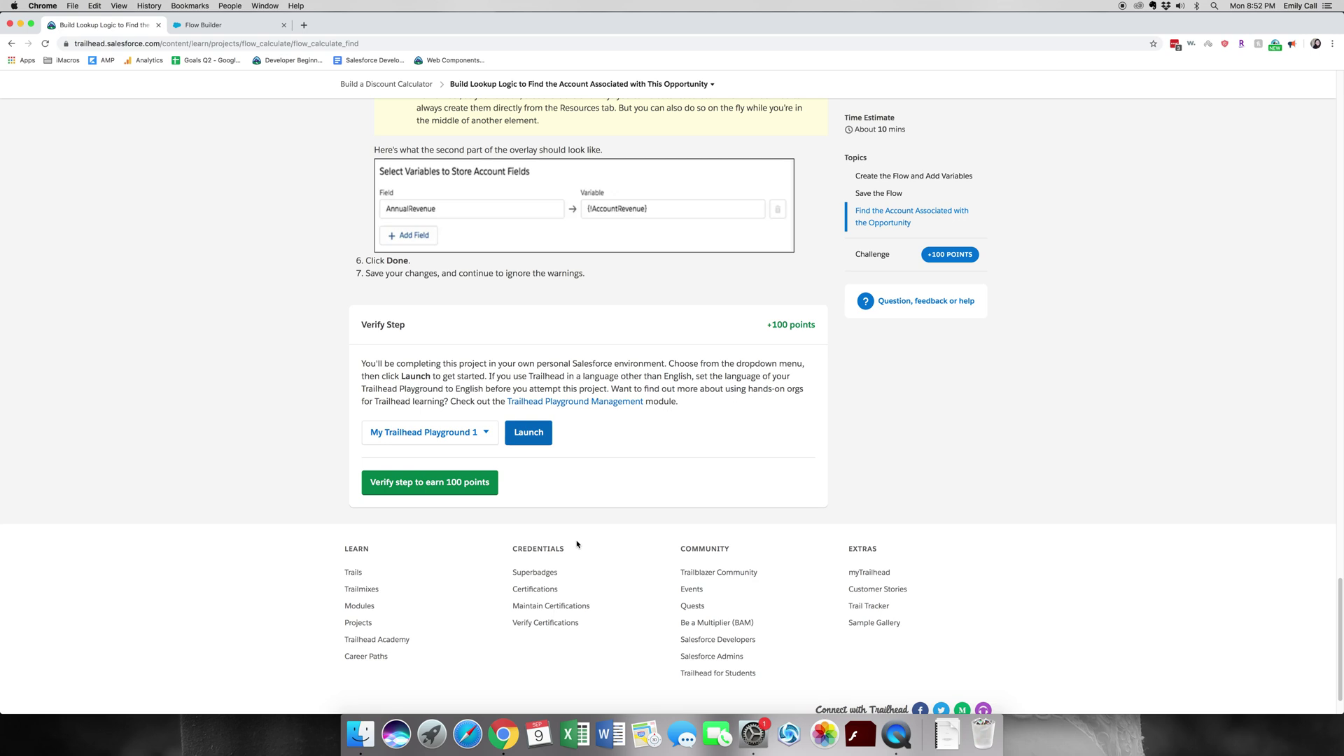
click(486, 485)
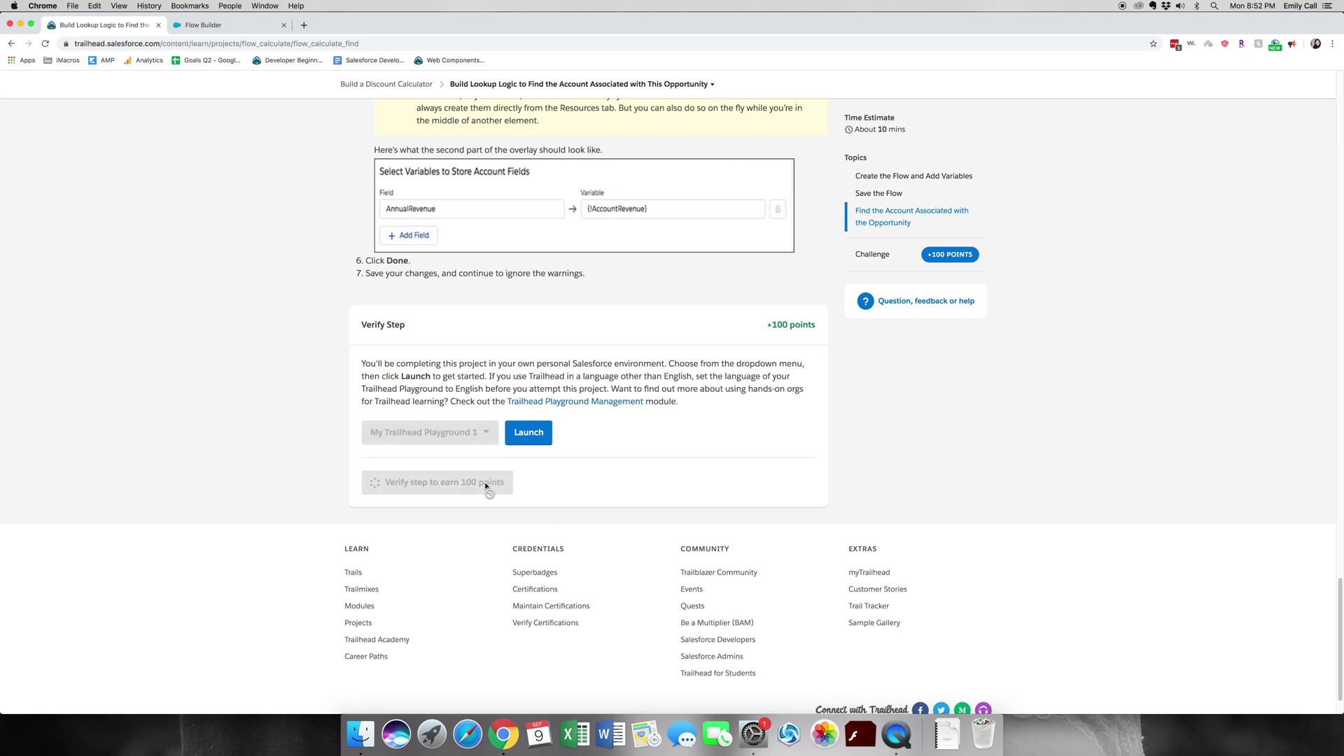